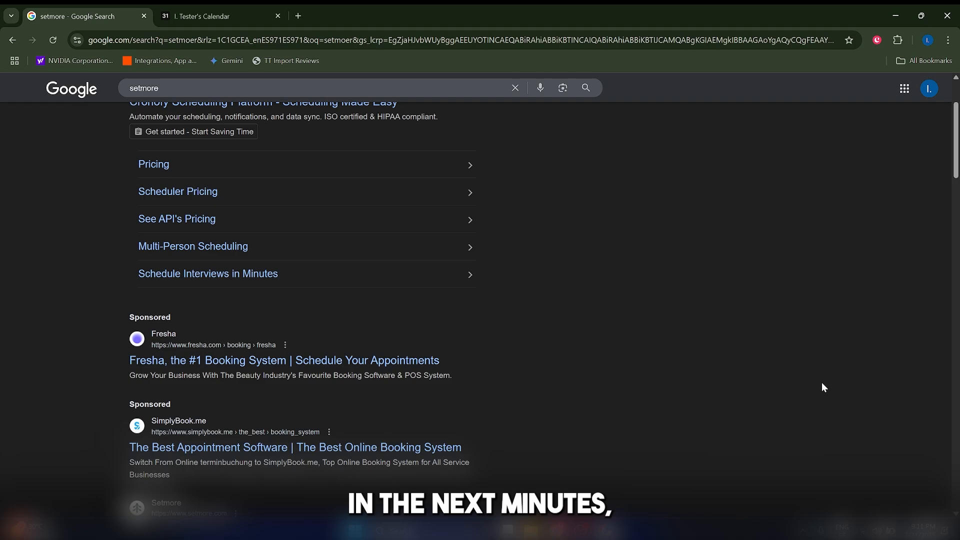
Find Setmore's own listing in the search results for "setmore" and open its website.
{"action": "scroll", "coordinate": [823, 382], "scroll_direction": "up", "scroll_amount": 1}
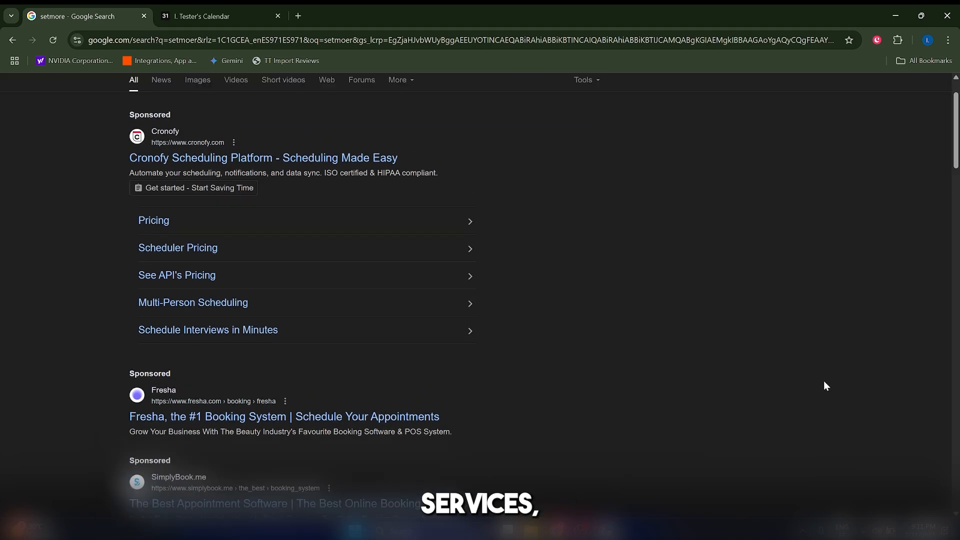
{"action": "scroll", "coordinate": [824, 383], "scroll_direction": "down", "scroll_amount": 1}
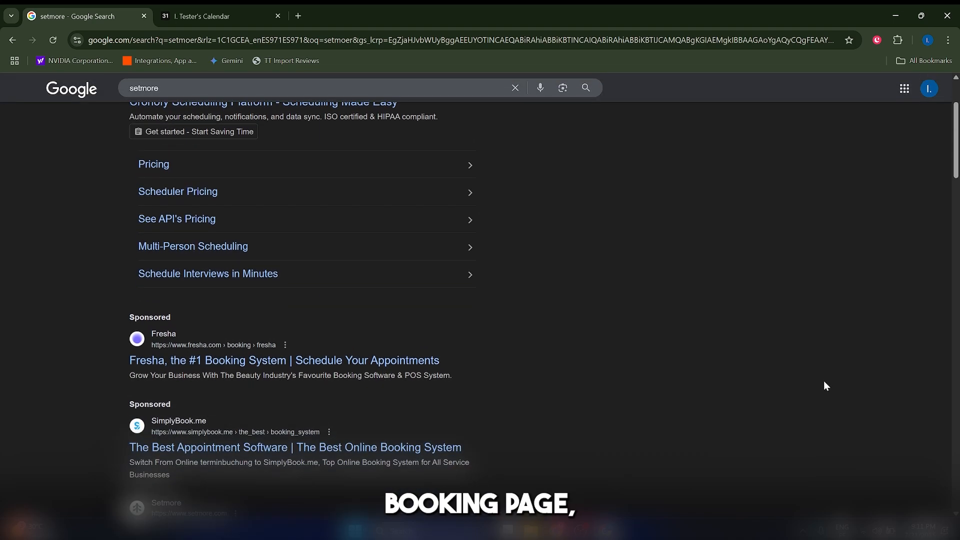
{"action": "scroll", "coordinate": [824, 381], "scroll_direction": "down", "scroll_amount": 2}
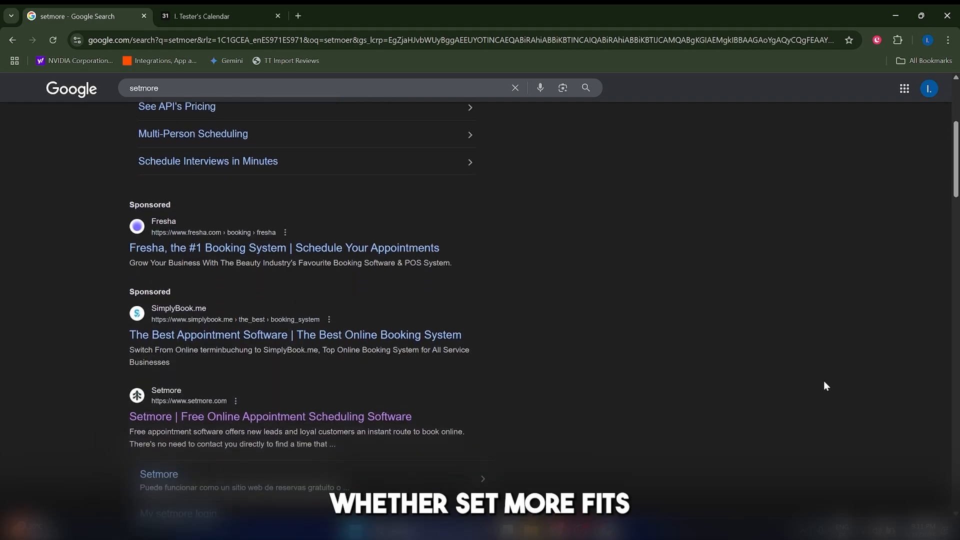
{"action": "scroll", "coordinate": [830, 382], "scroll_direction": "up", "scroll_amount": 4}
{"action": "scroll", "coordinate": [300, 400], "scroll_direction": "down", "scroll_amount": 3}
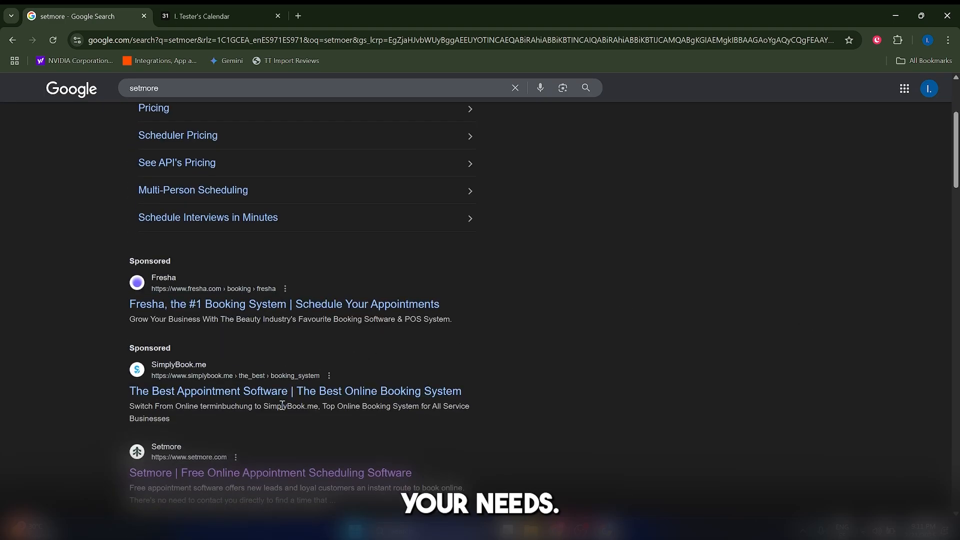
{"action": "left_click", "coordinate": [280, 472]}
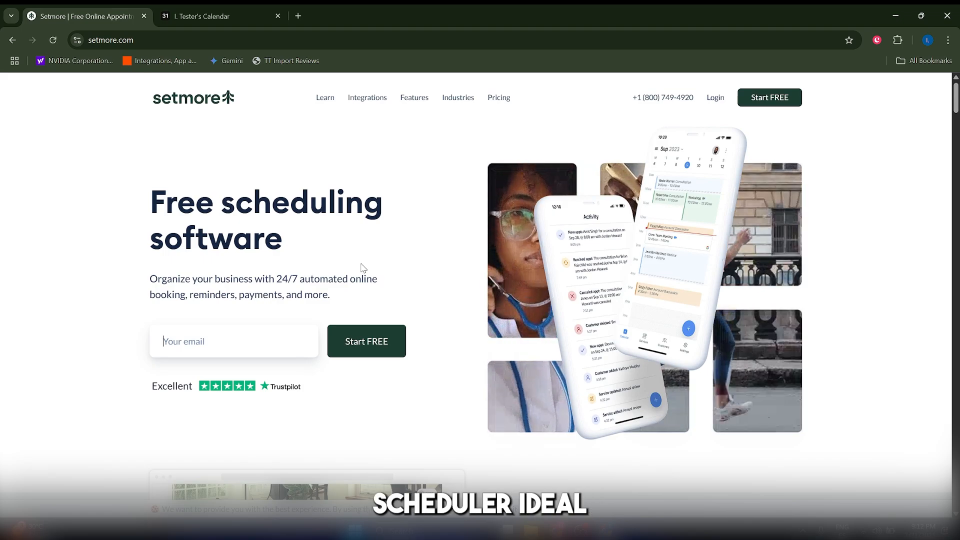
Look through the Setmore homepage, including its free scheduling offer and the custom Booking Page section.
{"action": "scroll", "coordinate": [293, 259], "scroll_direction": "down", "scroll_amount": 1}
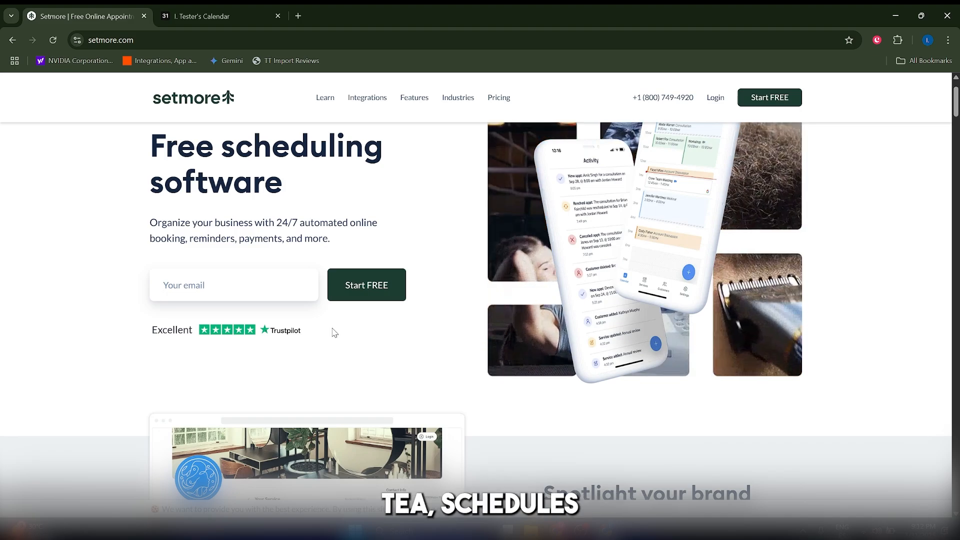
{"action": "scroll", "coordinate": [366, 328], "scroll_direction": "down", "scroll_amount": 3}
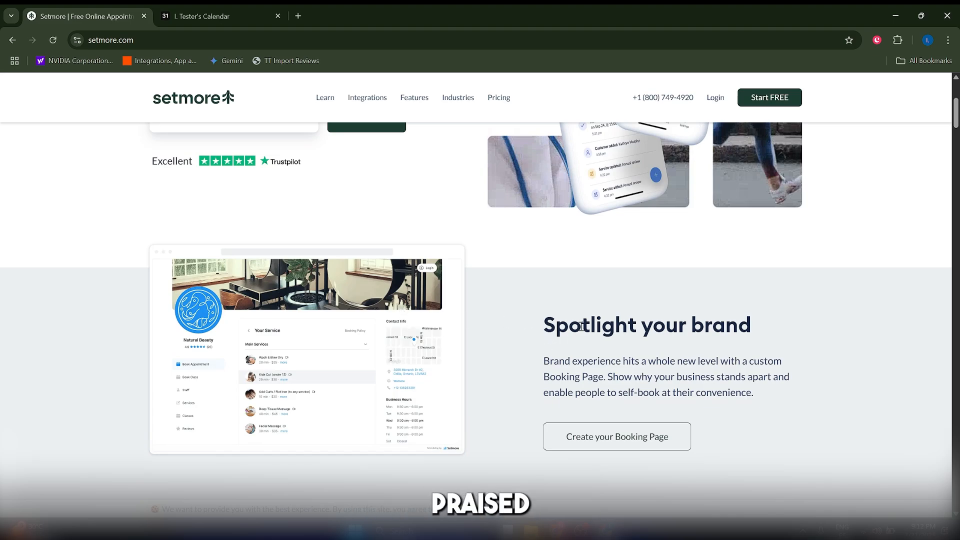
{"action": "scroll", "coordinate": [550, 345], "scroll_direction": "up", "scroll_amount": 4}
{"action": "mouse_move", "coordinate": [497, 100]}
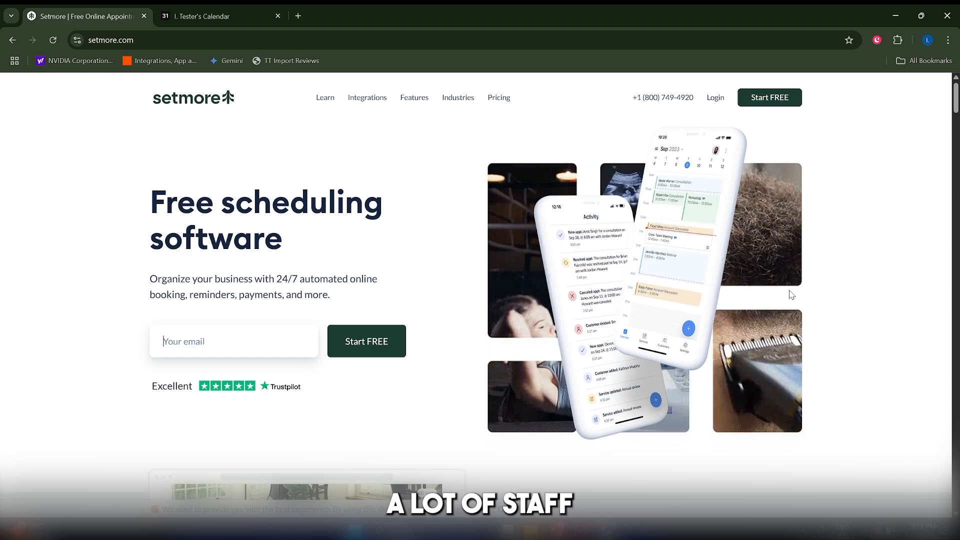
{"action": "scroll", "coordinate": [789, 295], "scroll_direction": "down", "scroll_amount": 5}
{"action": "scroll", "coordinate": [787, 300], "scroll_direction": "down", "scroll_amount": 5}
{"action": "scroll", "coordinate": [784, 304], "scroll_direction": "down", "scroll_amount": 10}
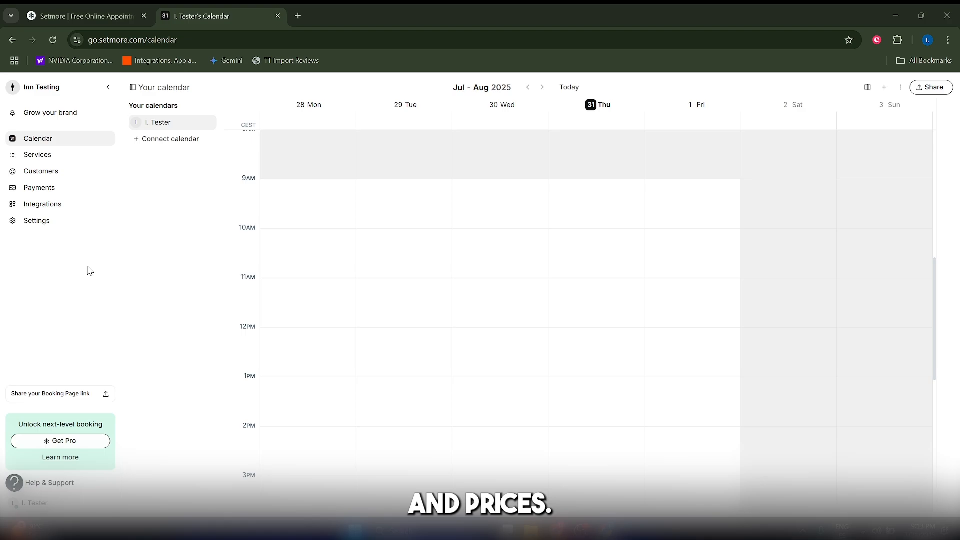
In the Setmore account, start a new service titled "Business Strategy Session" and give it a blue colour label.
{"action": "left_click", "coordinate": [48, 156]}
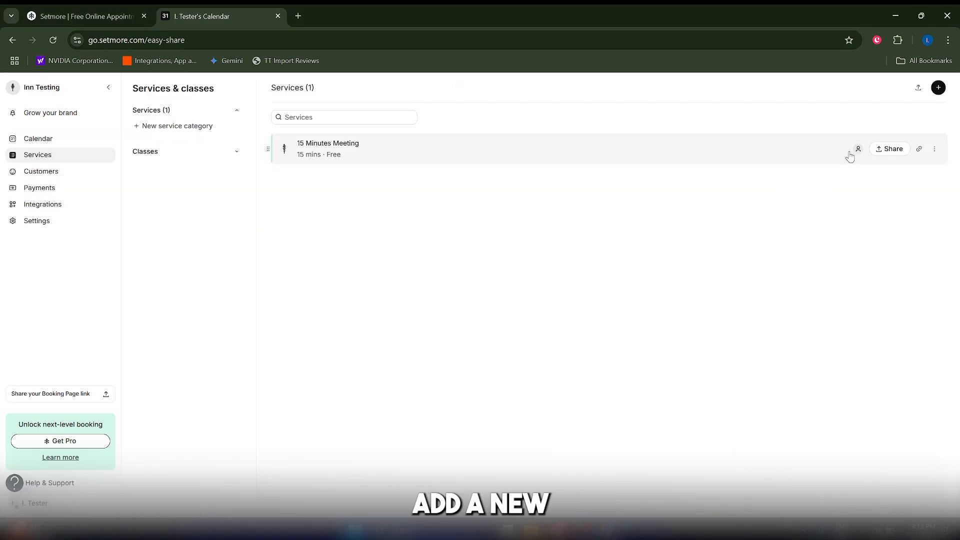
{"action": "left_click", "coordinate": [938, 89]}
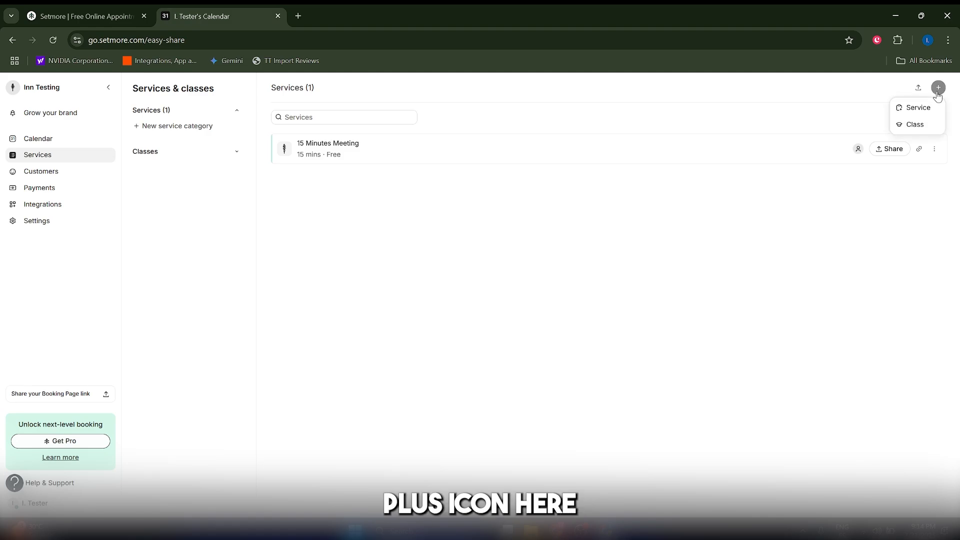
{"action": "left_click", "coordinate": [903, 116]}
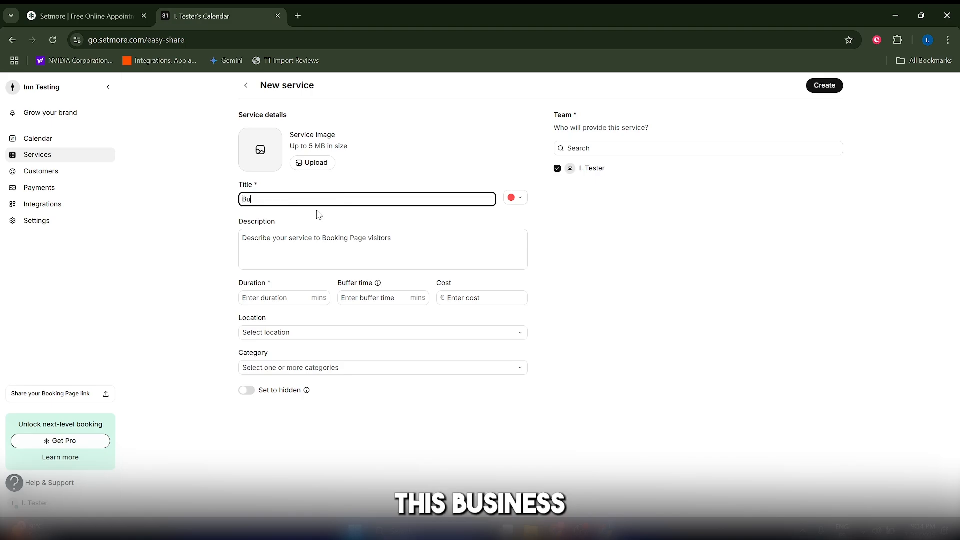
{"action": "type", "text": "Business Strategy S"}
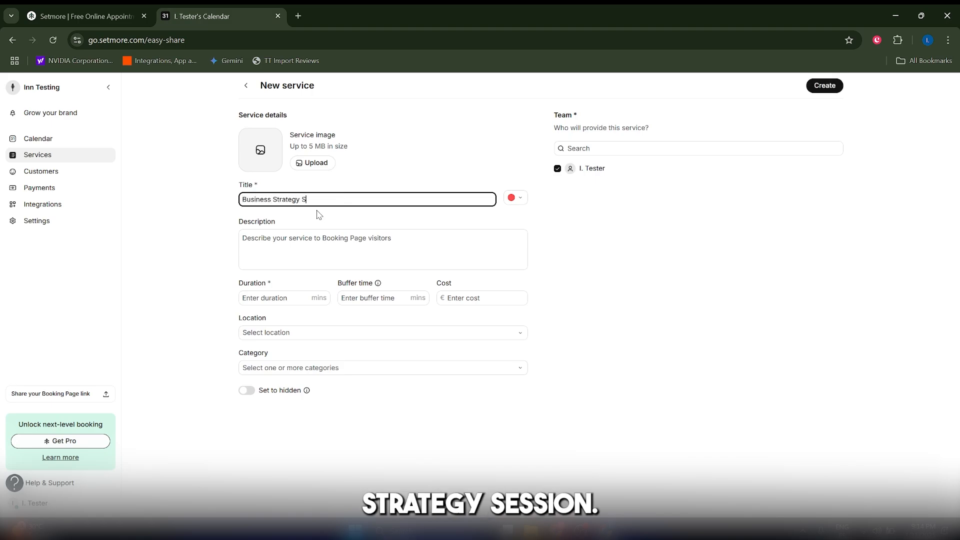
{"action": "type", "text": "ession"}
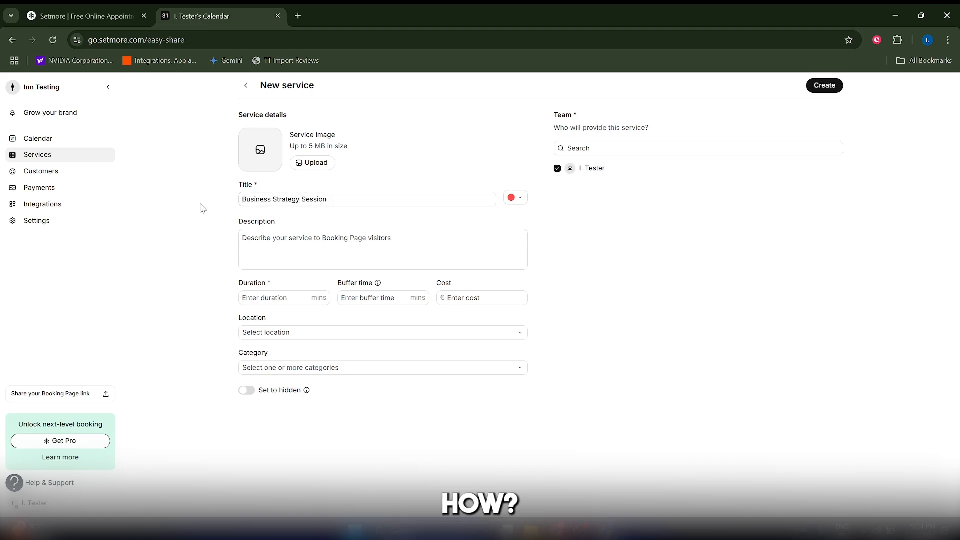
{"action": "left_click", "coordinate": [516, 199]}
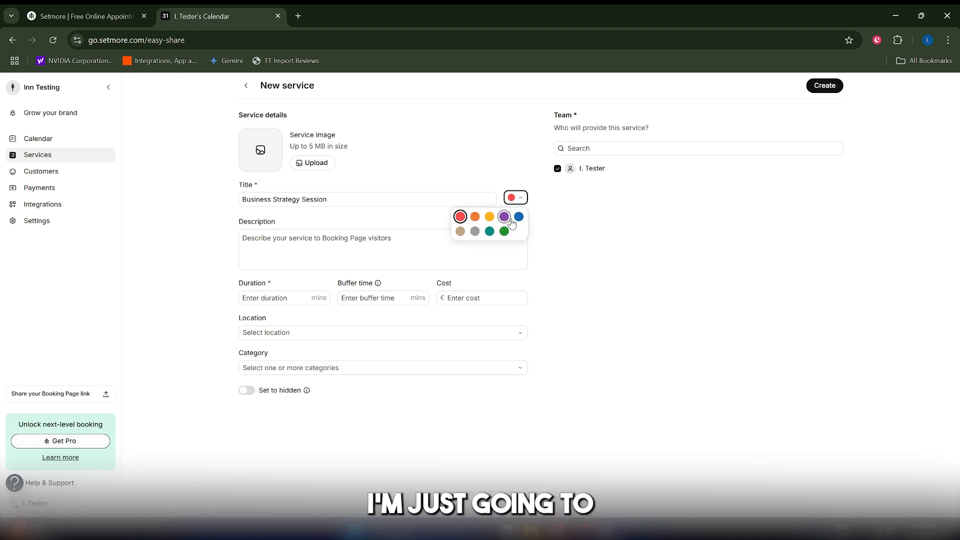
{"action": "left_click", "coordinate": [518, 216]}
{"action": "left_click", "coordinate": [368, 255]}
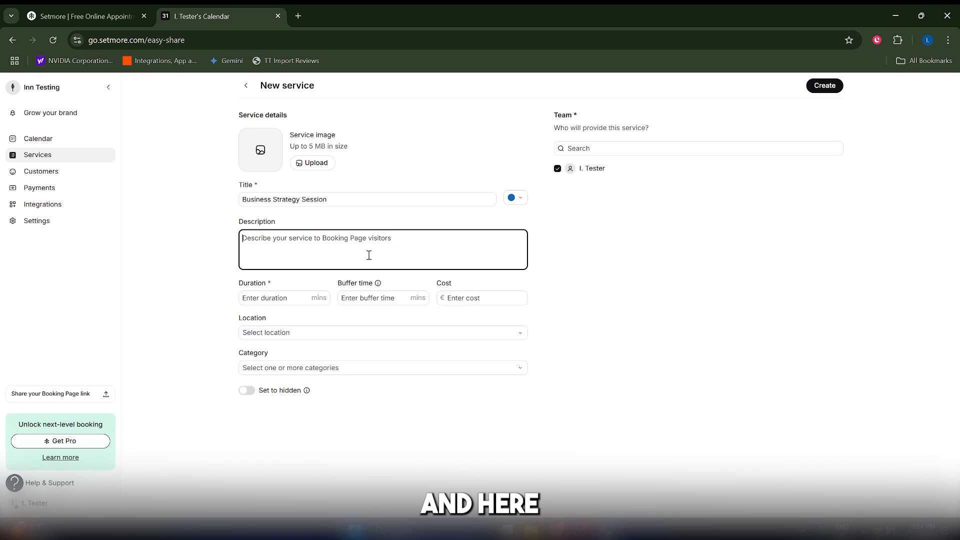
Create the service with a 60-minute duration, a cost of €120 and an In-person location, and return to the services list.
{"action": "left_click", "coordinate": [303, 295]}
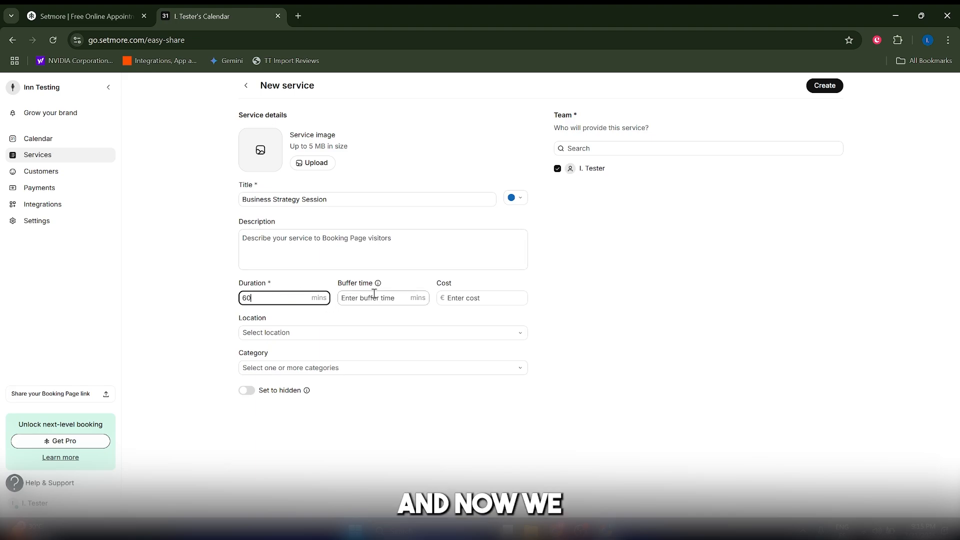
{"action": "left_click", "coordinate": [456, 297]}
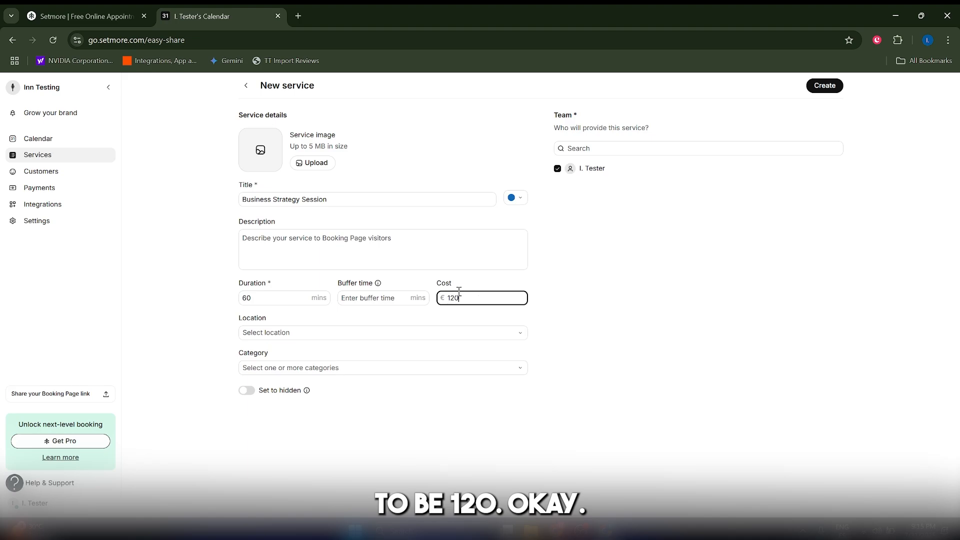
{"action": "left_click", "coordinate": [451, 312]}
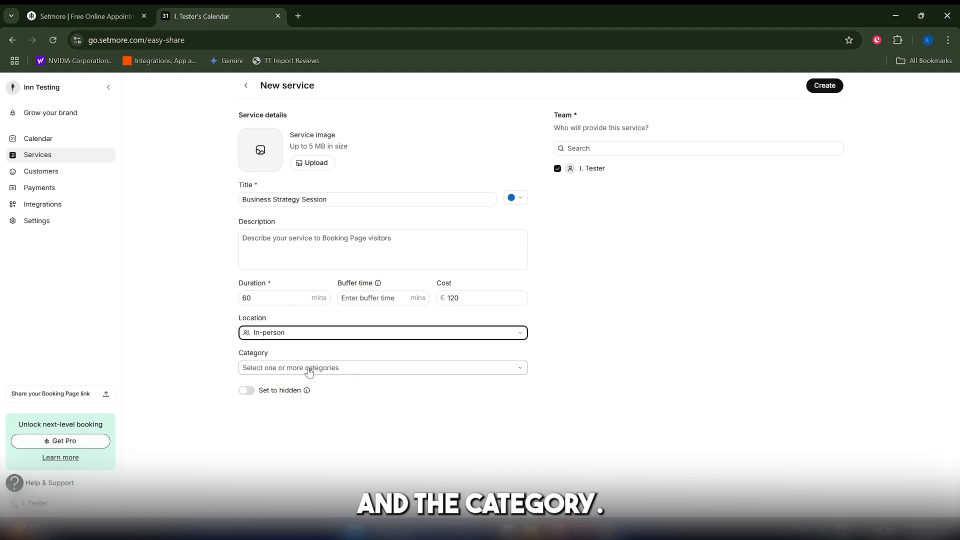
{"action": "left_click", "coordinate": [595, 153]}
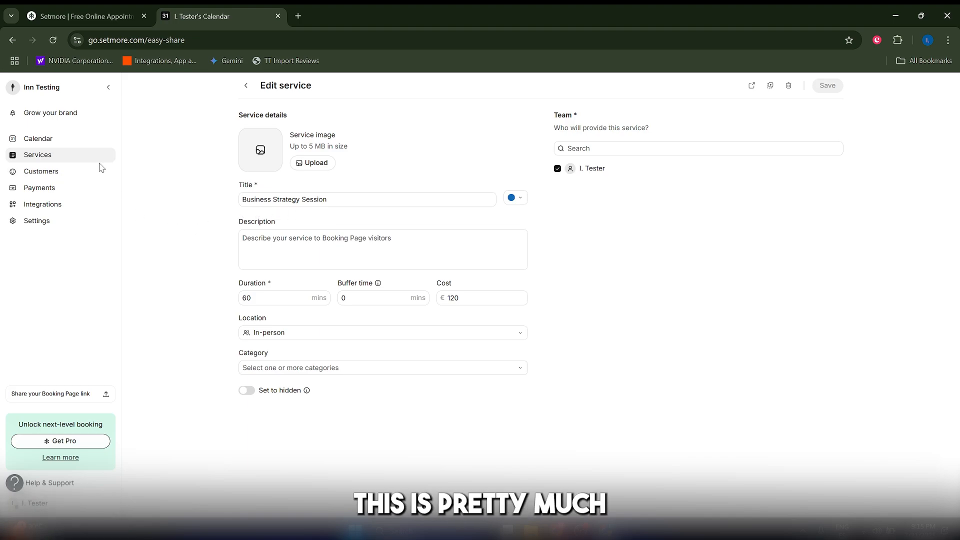
{"action": "left_click", "coordinate": [40, 156]}
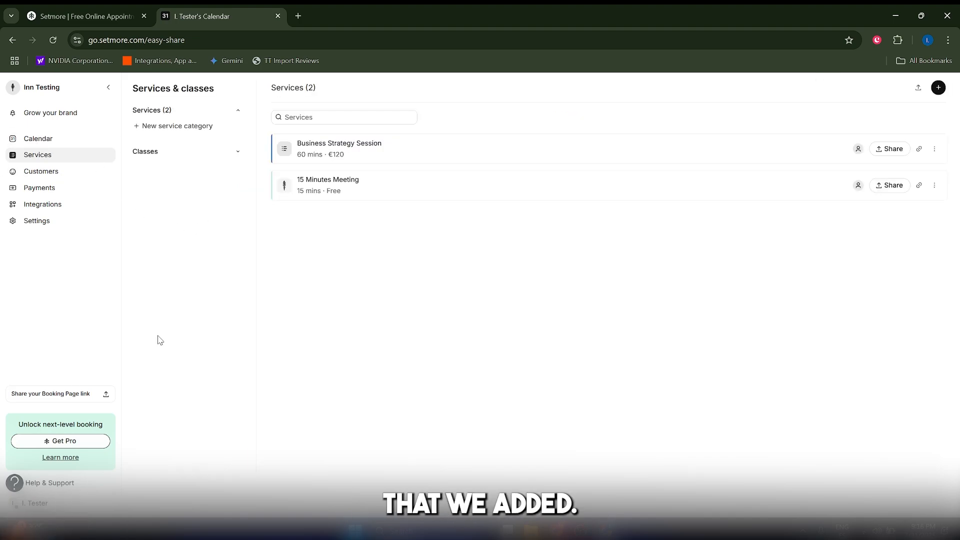
Open the Booking Page settings and go to the brand customization for that page.
{"action": "left_click", "coordinate": [36, 221]}
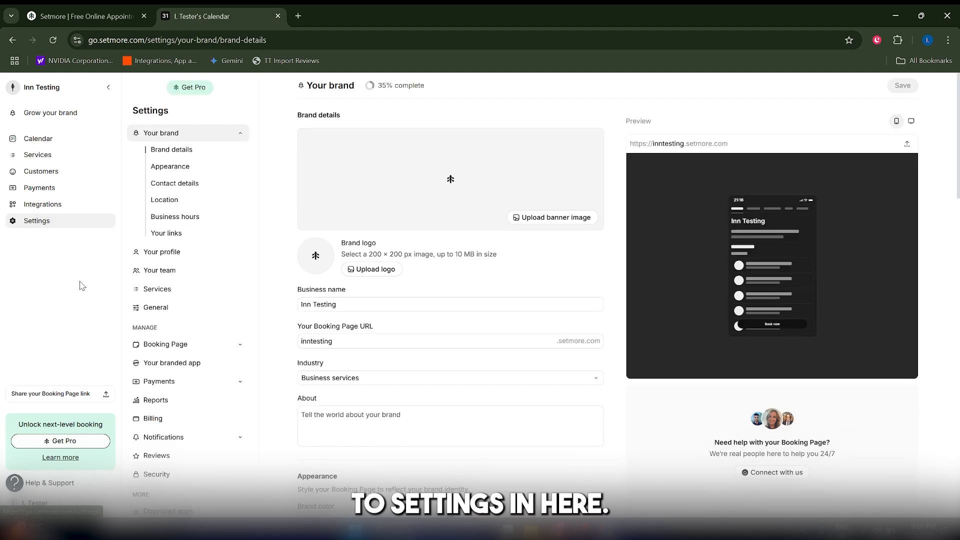
{"action": "left_click", "coordinate": [162, 345]}
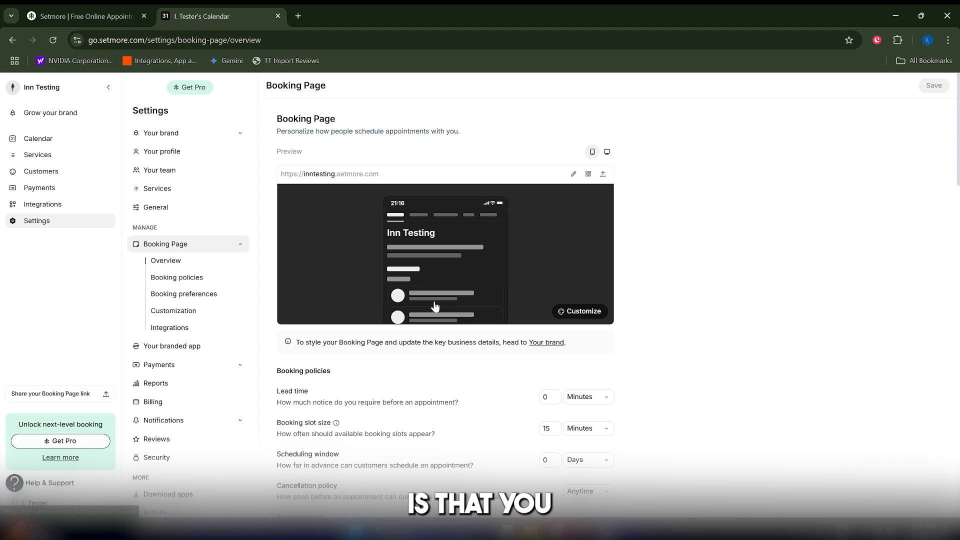
{"action": "left_click", "coordinate": [578, 311]}
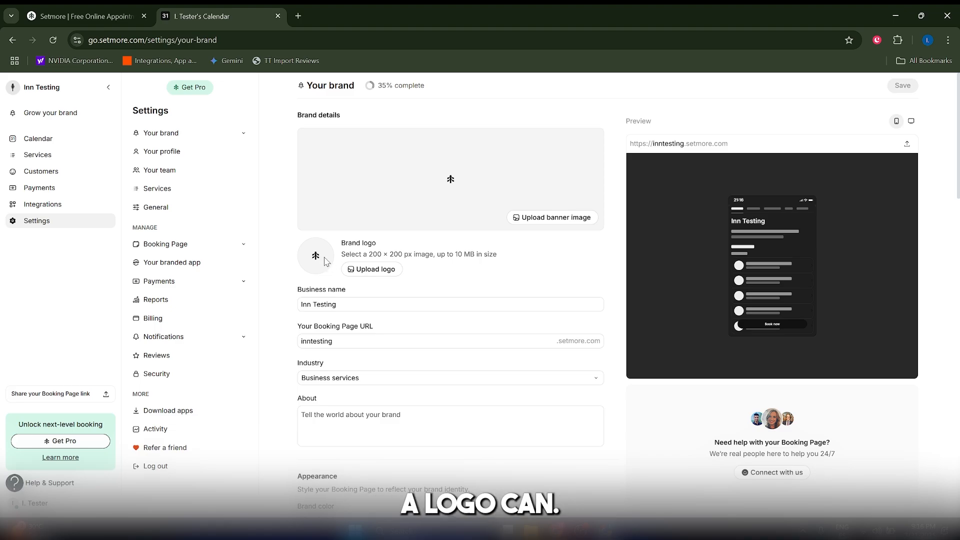
Try out different brand colors for the Booking Page, including yellow and black, and settle on blue.
{"action": "scroll", "coordinate": [404, 303], "scroll_direction": "down", "scroll_amount": 1}
{"action": "scroll", "coordinate": [393, 298], "scroll_direction": "down", "scroll_amount": 2}
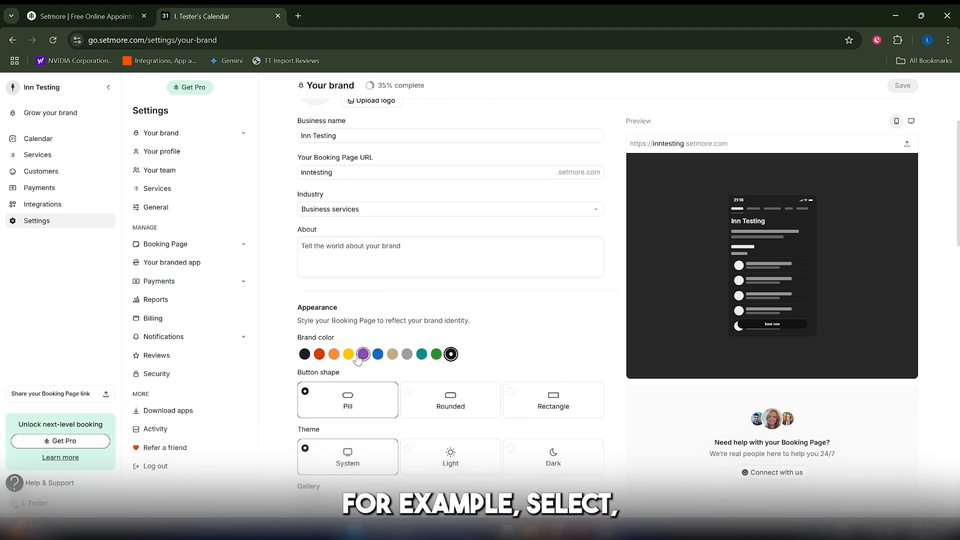
{"action": "left_click", "coordinate": [348, 354]}
{"action": "left_click", "coordinate": [378, 354]}
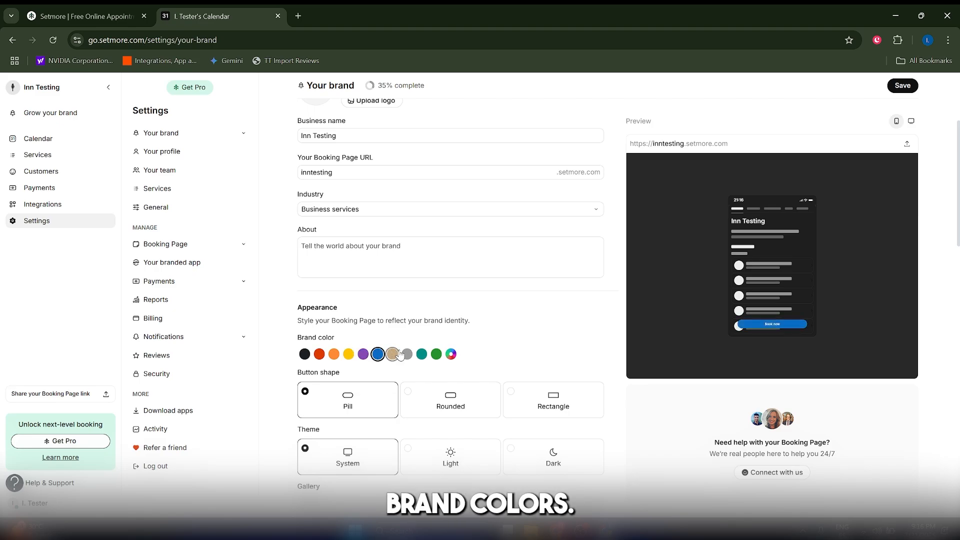
{"action": "left_click", "coordinate": [316, 354]}
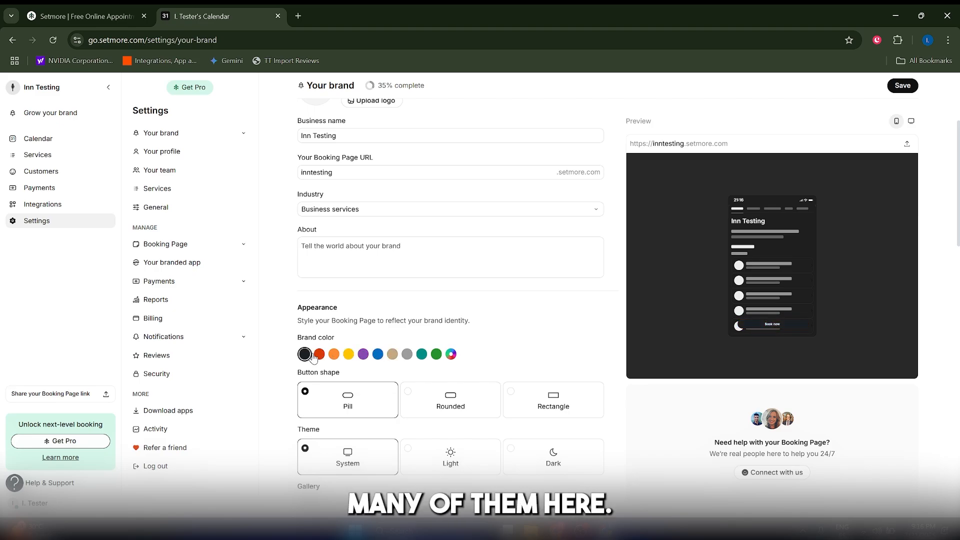
Review the business hours, time zone and link fields, and save the brand settings.
{"action": "scroll", "coordinate": [395, 345], "scroll_direction": "down", "scroll_amount": 15}
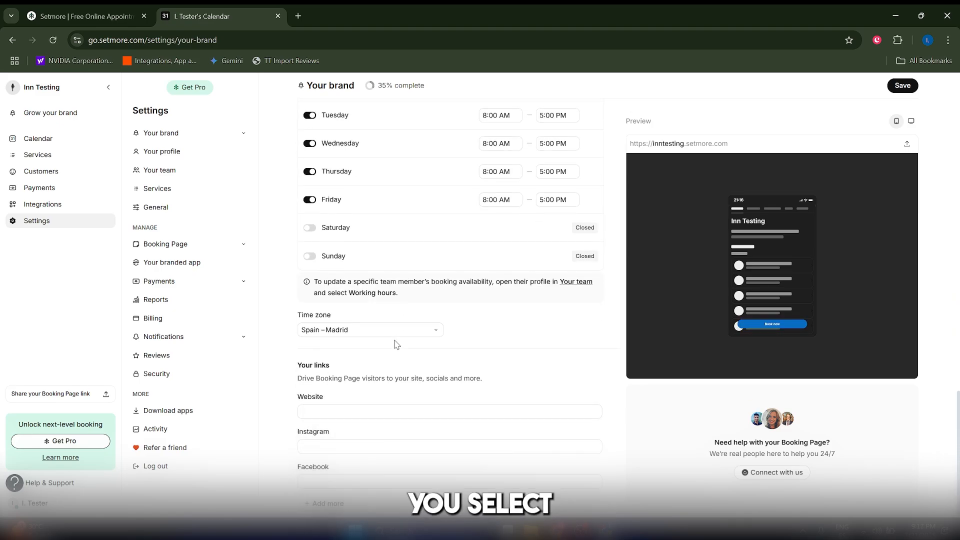
{"action": "scroll", "coordinate": [388, 332], "scroll_direction": "down", "scroll_amount": 1}
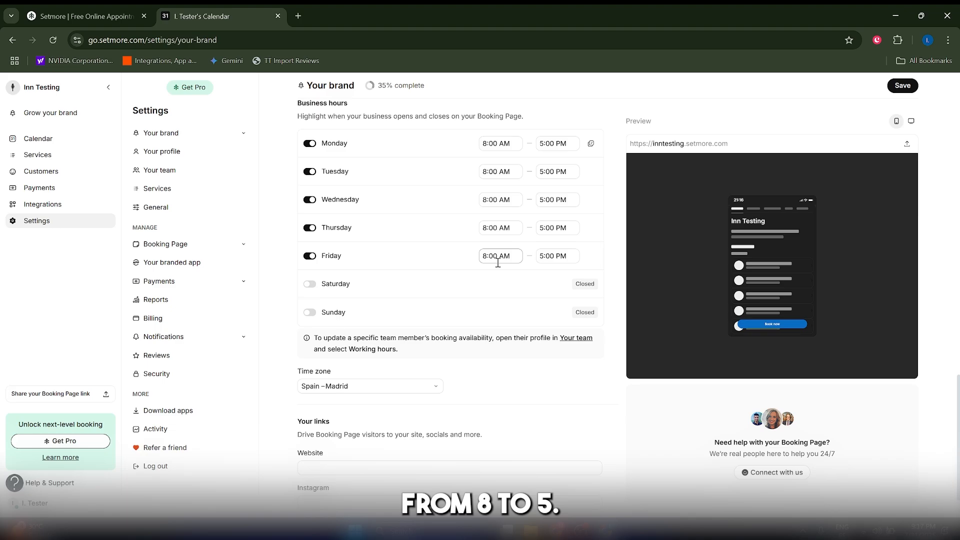
{"action": "scroll", "coordinate": [497, 263], "scroll_direction": "down", "scroll_amount": 1}
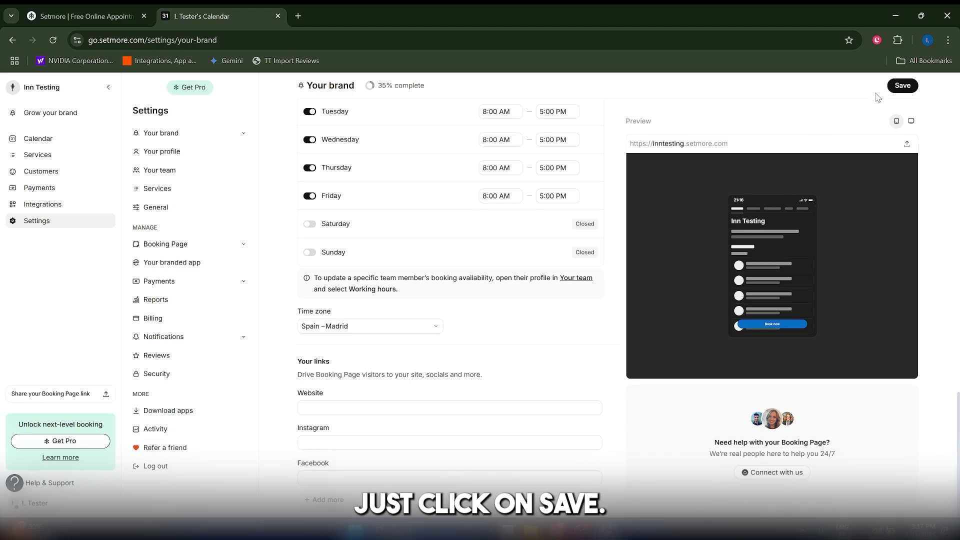
{"action": "left_click", "coordinate": [902, 86]}
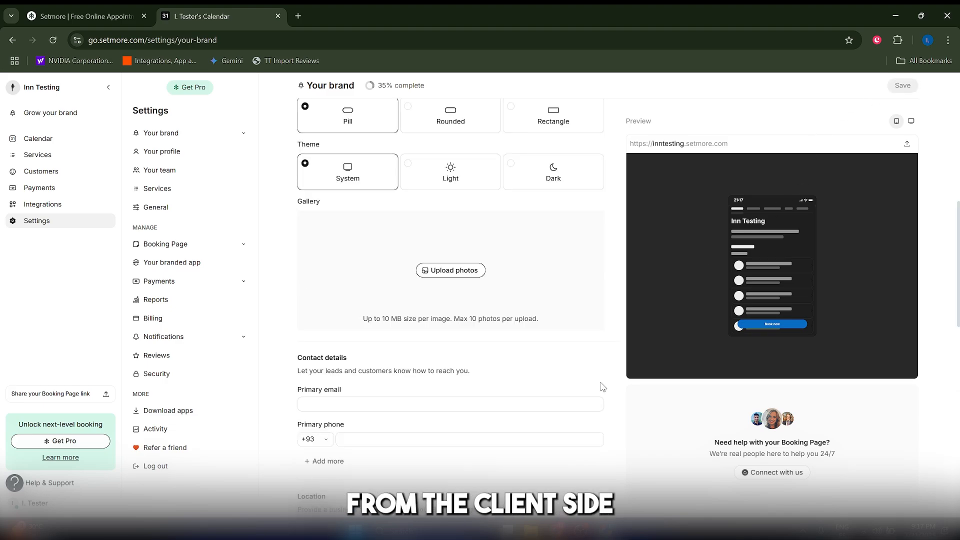
On the public booking page, choose the Business Strategy Session for Friday 1 August at 12:15 PM and continue as guest.
{"action": "left_click", "coordinate": [688, 144]}
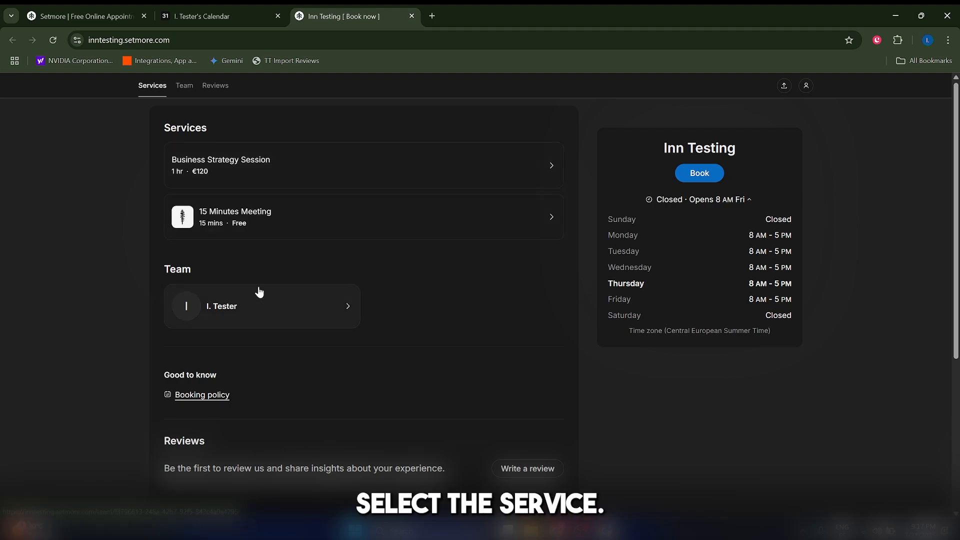
{"action": "left_click", "coordinate": [239, 173]}
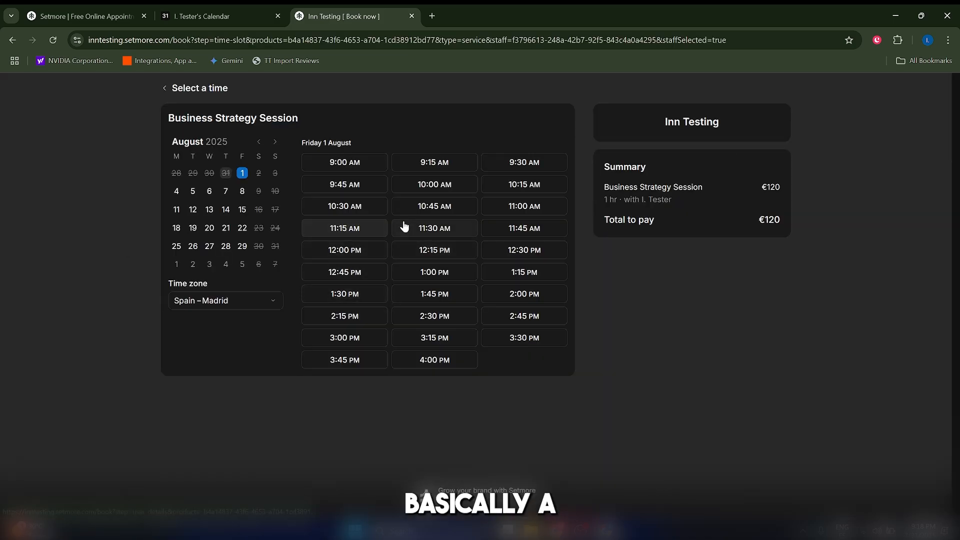
{"action": "left_click", "coordinate": [433, 256]}
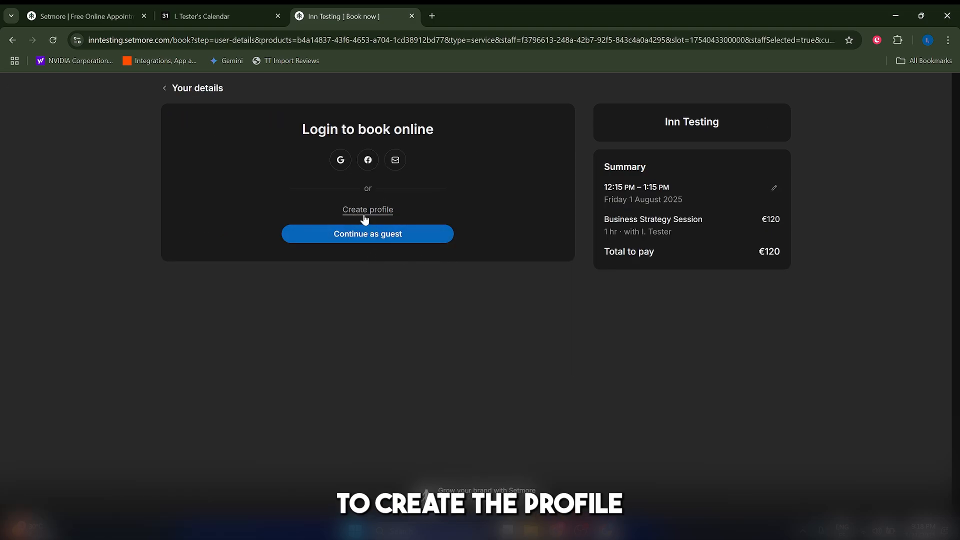
{"action": "left_click", "coordinate": [369, 235]}
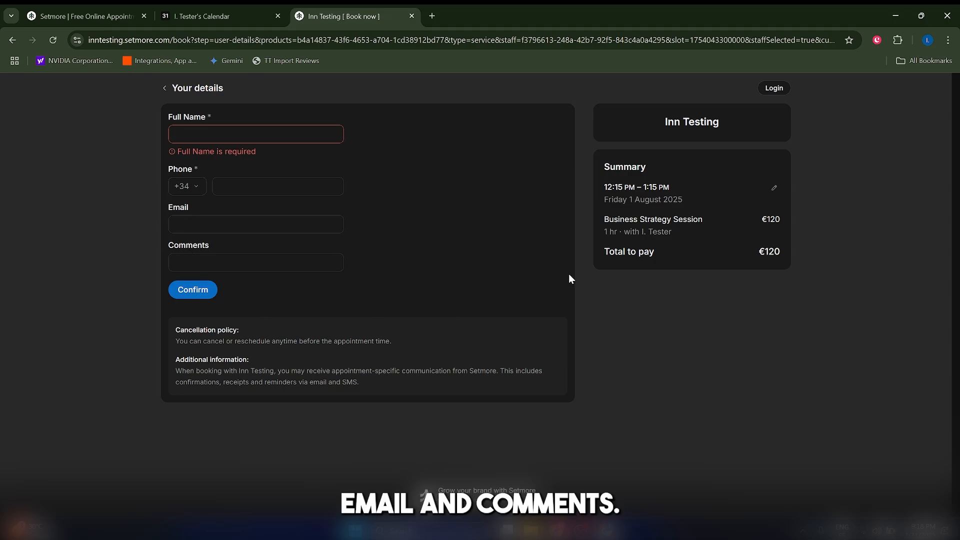
Leave the public booking page, open the payment integrations and view the PayPal connection option without connecting it.
{"action": "left_click", "coordinate": [411, 16]}
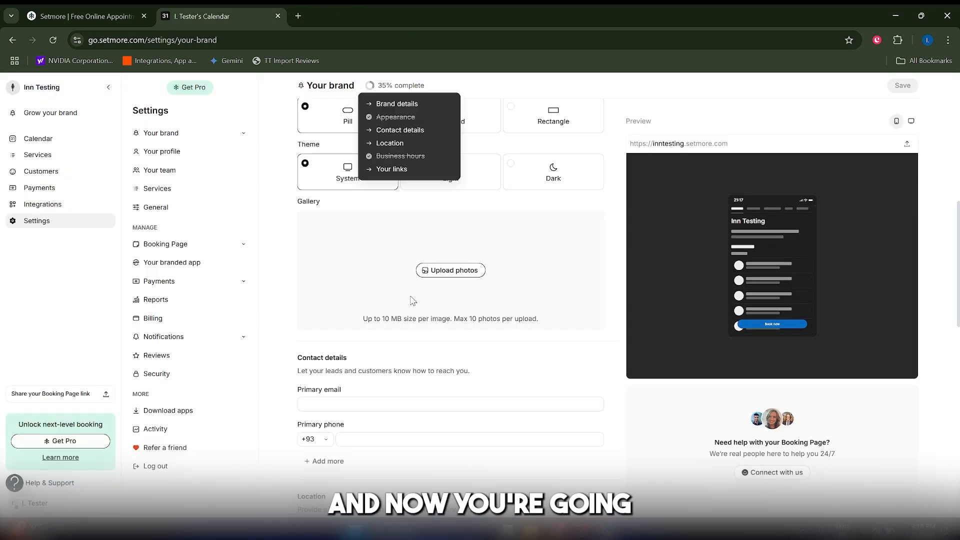
{"action": "scroll", "coordinate": [418, 342], "scroll_direction": "up", "scroll_amount": 8}
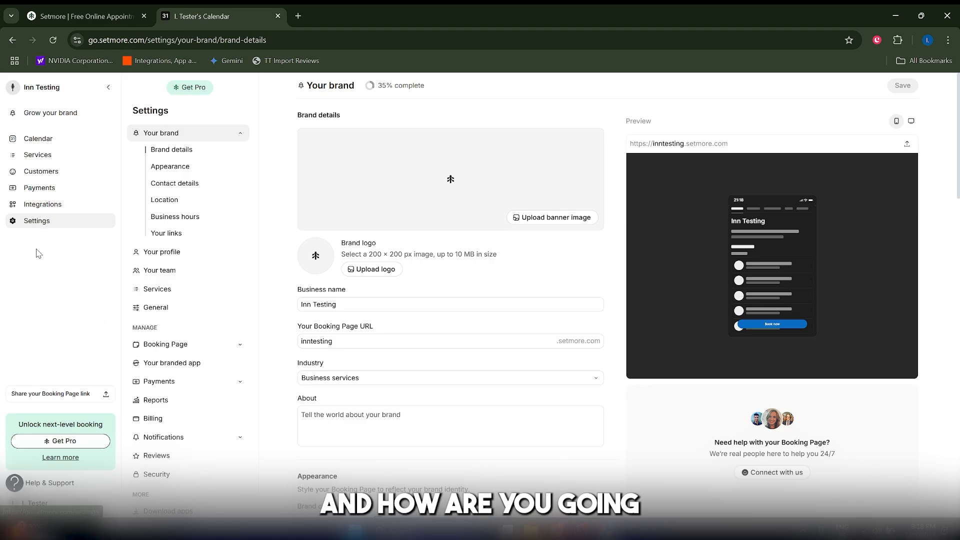
{"action": "left_click", "coordinate": [39, 194]}
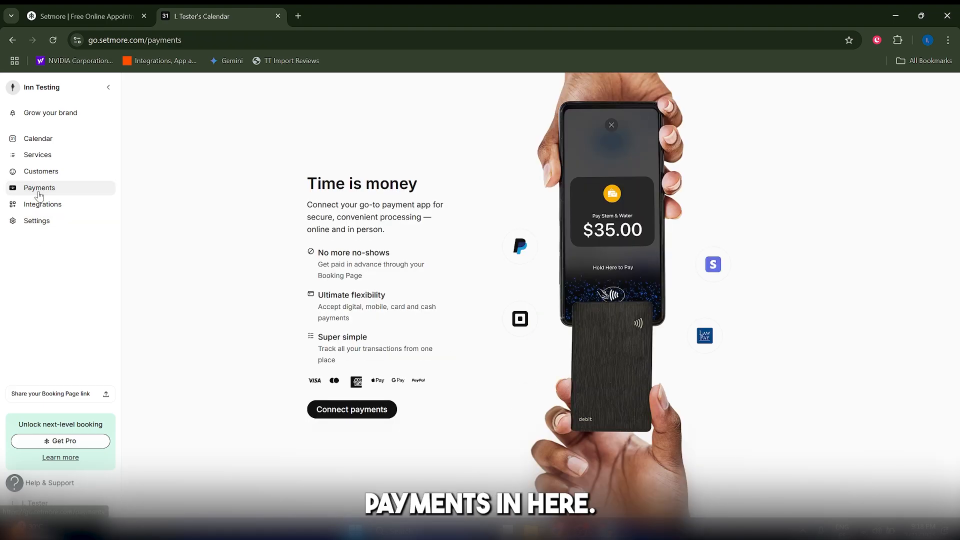
{"action": "left_click", "coordinate": [342, 411]}
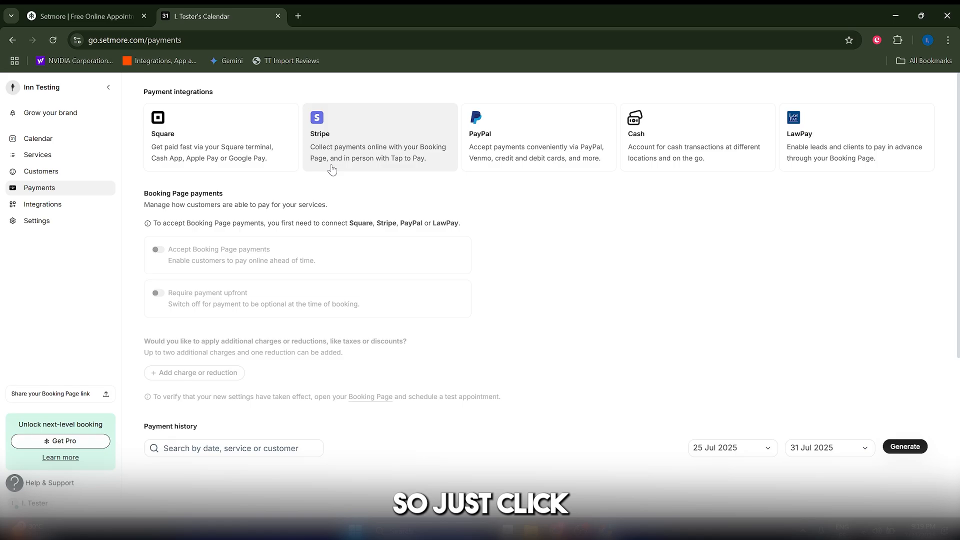
{"action": "left_click", "coordinate": [501, 122]}
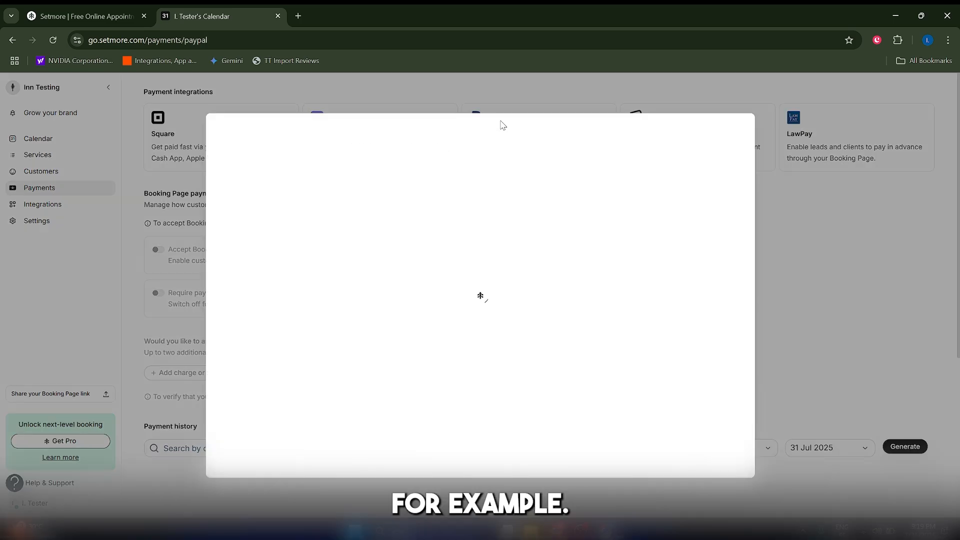
{"action": "left_click", "coordinate": [642, 192]}
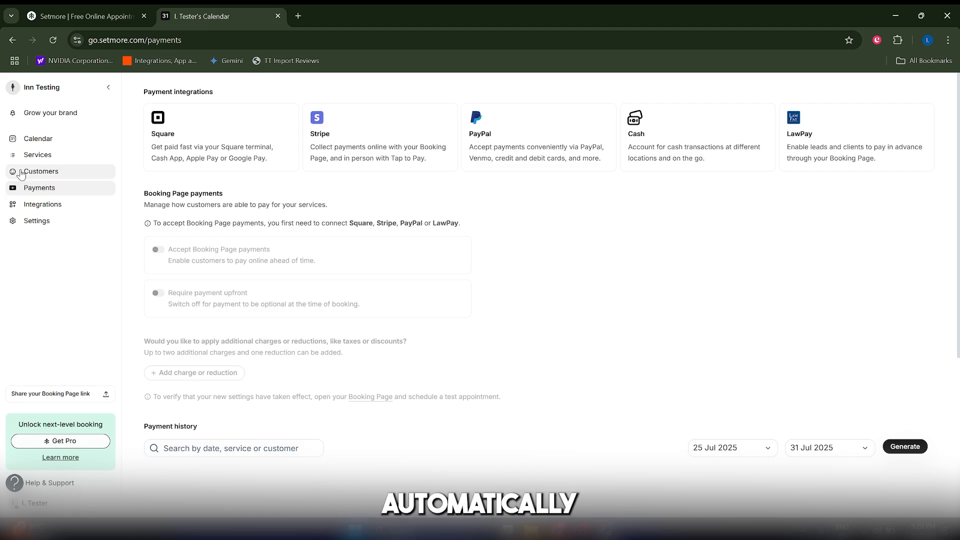
Go to the calendar and try to create a new Business Strategy Session booking without adding a guest.
{"action": "left_click", "coordinate": [51, 145]}
{"action": "scroll", "coordinate": [500, 240], "scroll_direction": "up", "scroll_amount": 8}
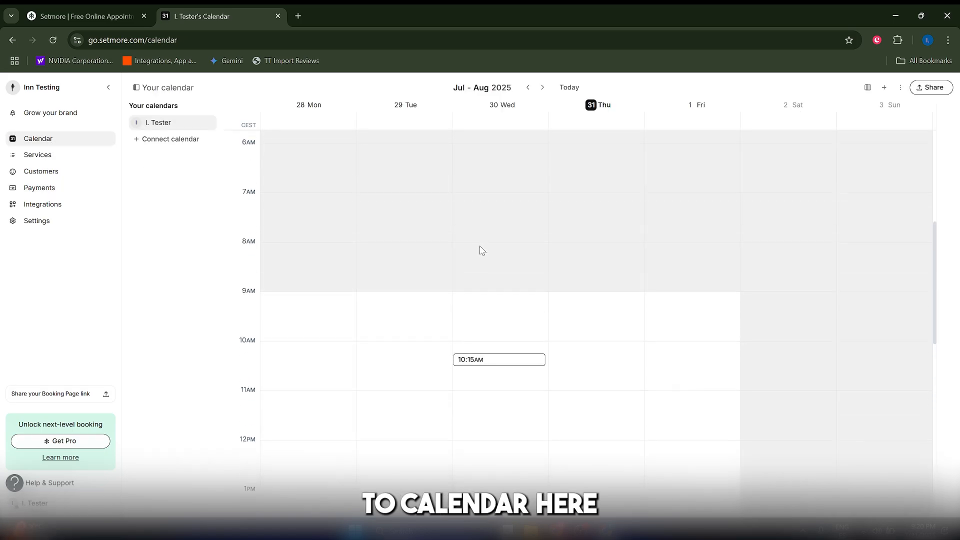
{"action": "scroll", "coordinate": [590, 270], "scroll_direction": "down", "scroll_amount": 7}
{"action": "scroll", "coordinate": [590, 275], "scroll_direction": "up", "scroll_amount": 6}
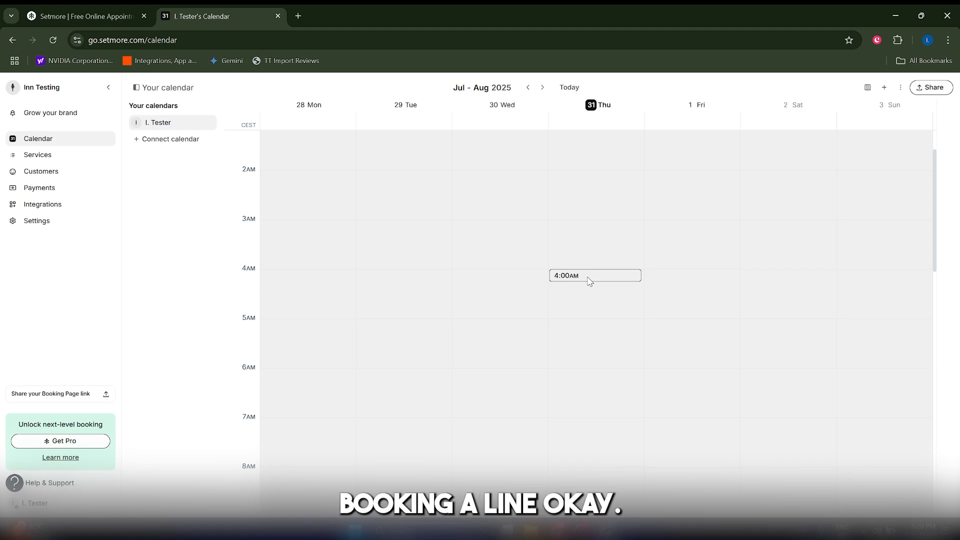
{"action": "scroll", "coordinate": [580, 295], "scroll_direction": "down", "scroll_amount": 7}
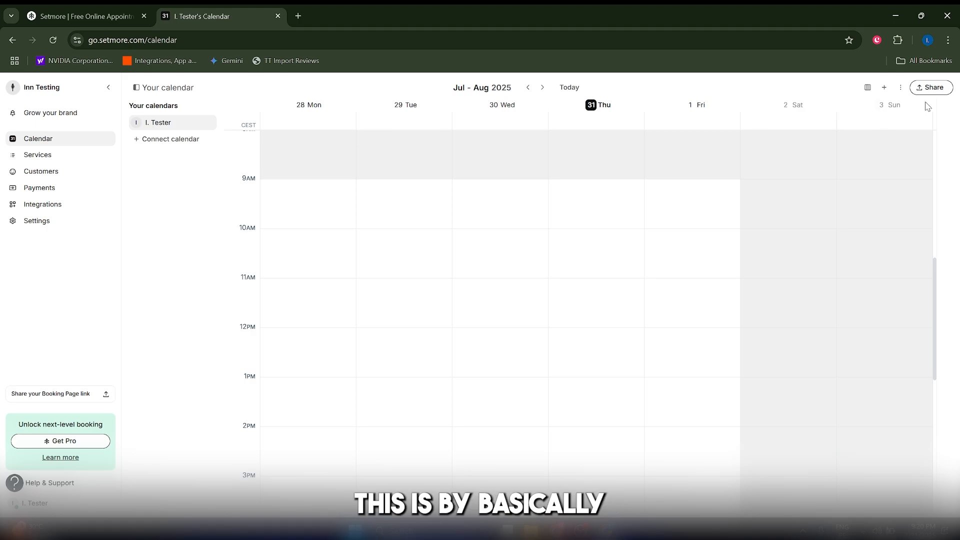
{"action": "left_click", "coordinate": [884, 87]}
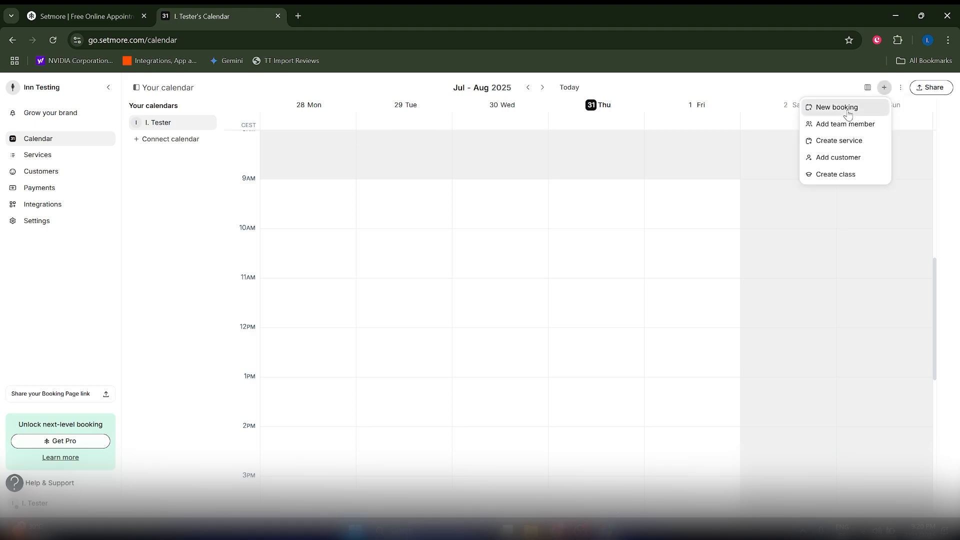
{"action": "left_click", "coordinate": [848, 114]}
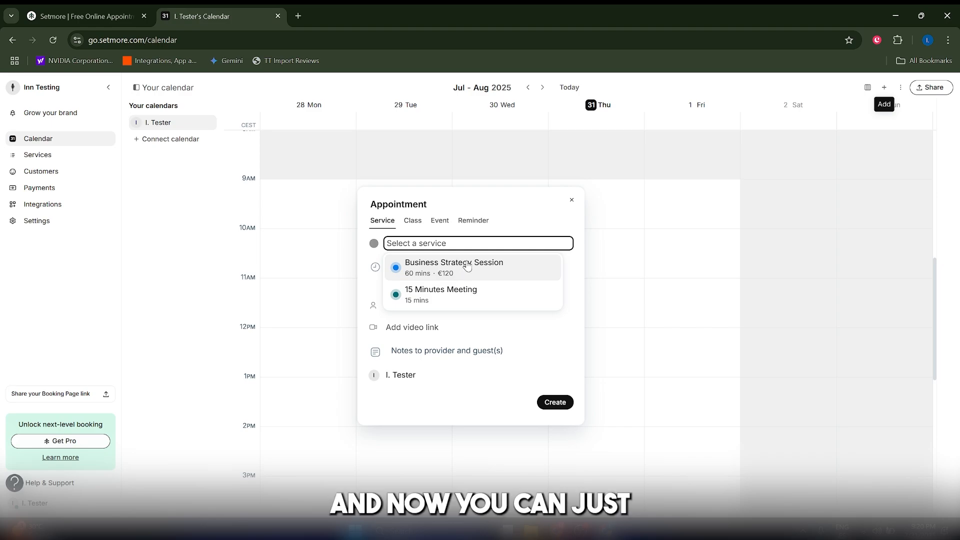
{"action": "left_click", "coordinate": [457, 280]}
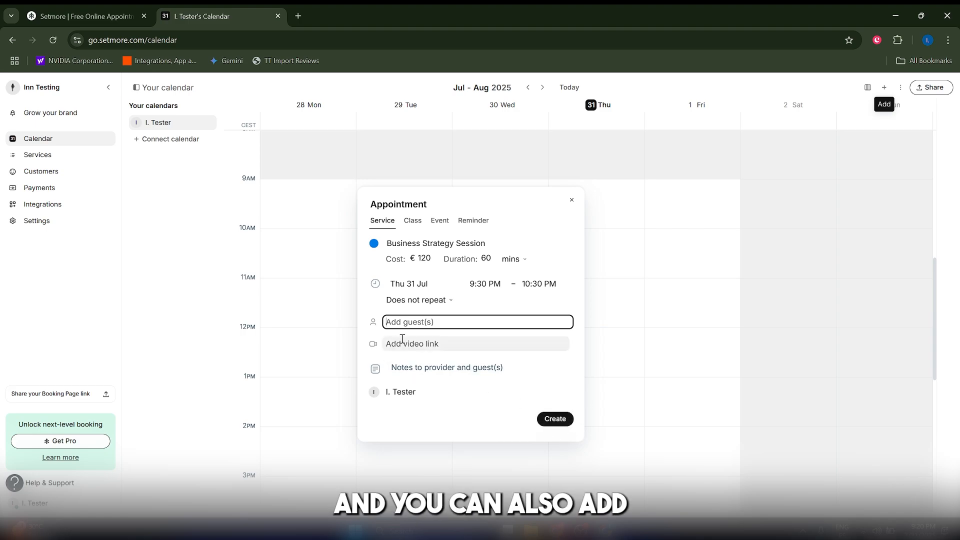
{"action": "left_click", "coordinate": [542, 419]}
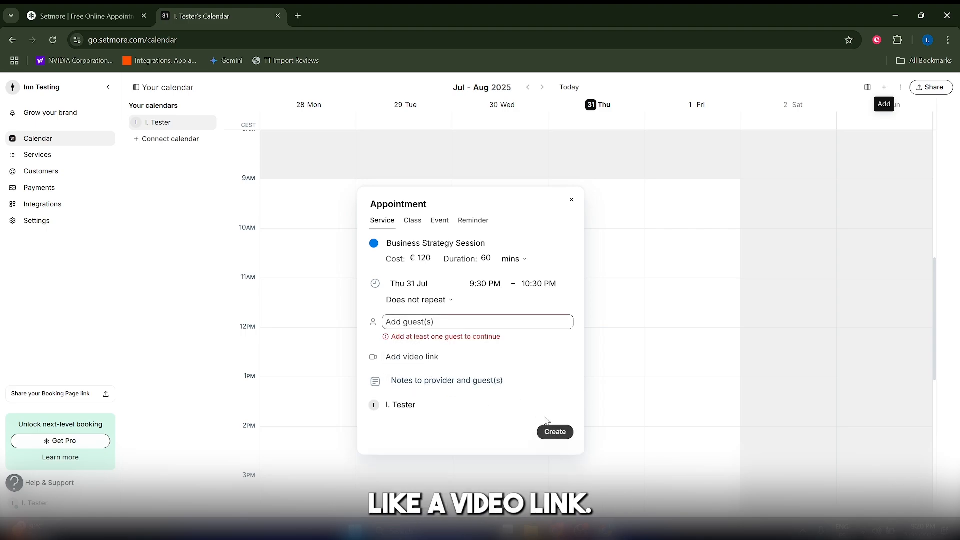
{"action": "left_click", "coordinate": [415, 322]}
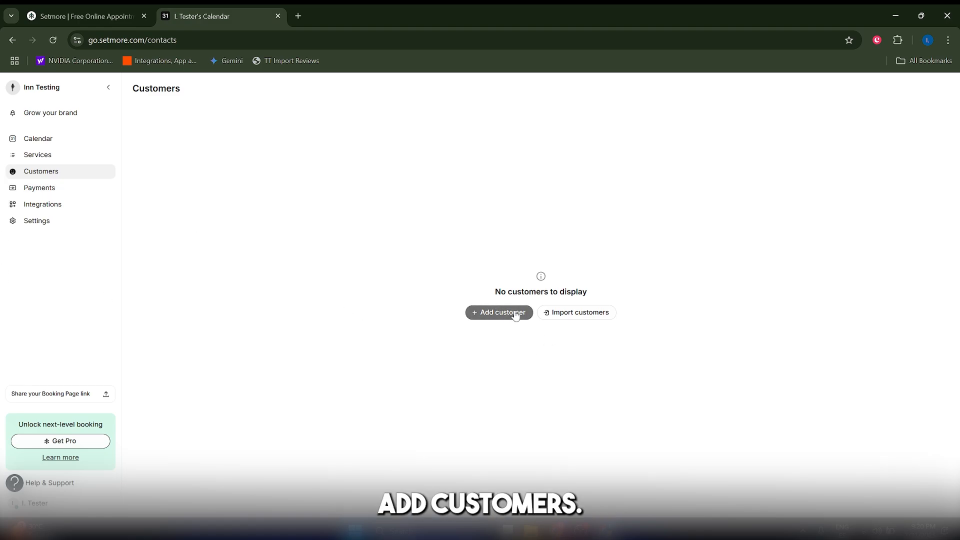
Check the sources for importing customers, dismiss them and add a single customer instead.
{"action": "left_click", "coordinate": [547, 314]}
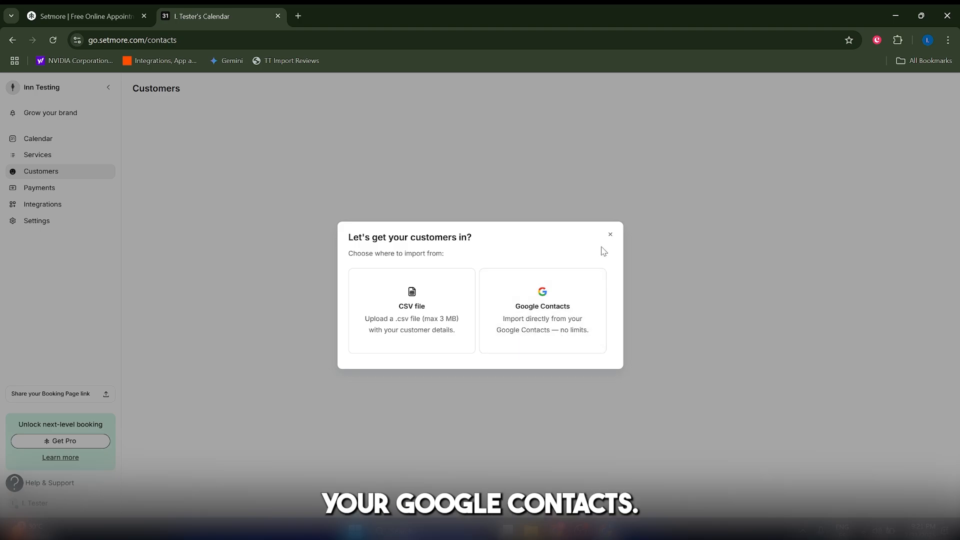
{"action": "left_click", "coordinate": [610, 234]}
{"action": "left_click", "coordinate": [495, 315]}
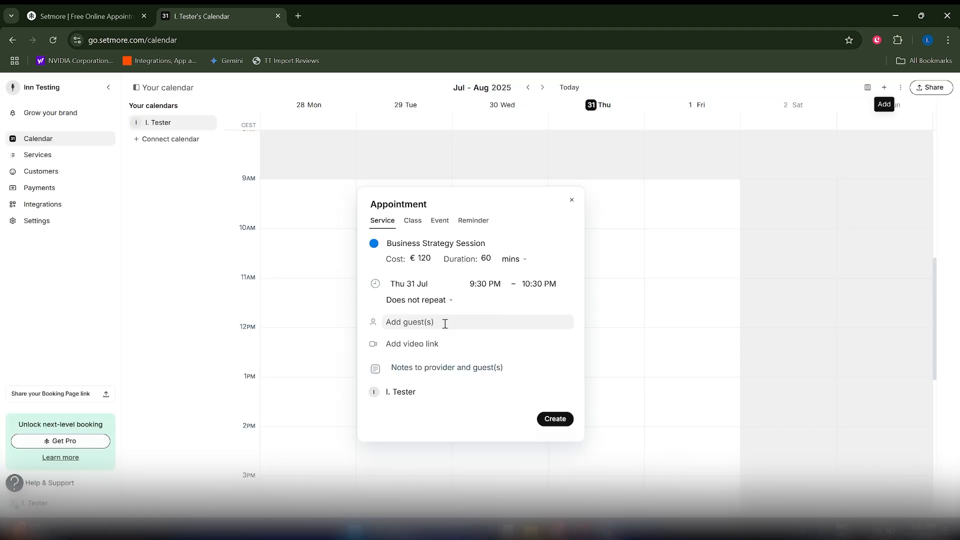
Add a guest to the Business Strategy Session on Thu 31 Jul, 9:30–10:30 PM, create the booking and review it in the calendar.
{"action": "left_click", "coordinate": [417, 323]}
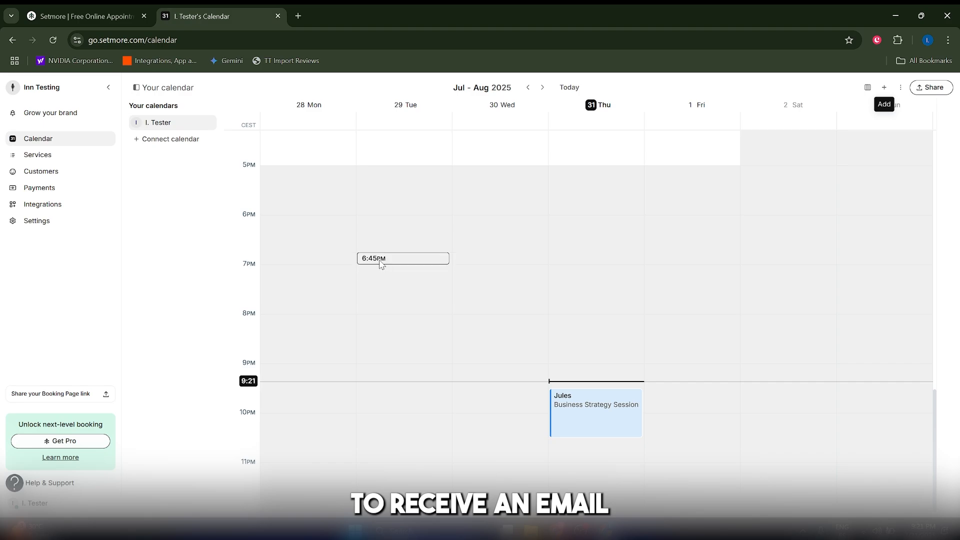
{"action": "scroll", "coordinate": [500, 335], "scroll_direction": "up", "scroll_amount": 12}
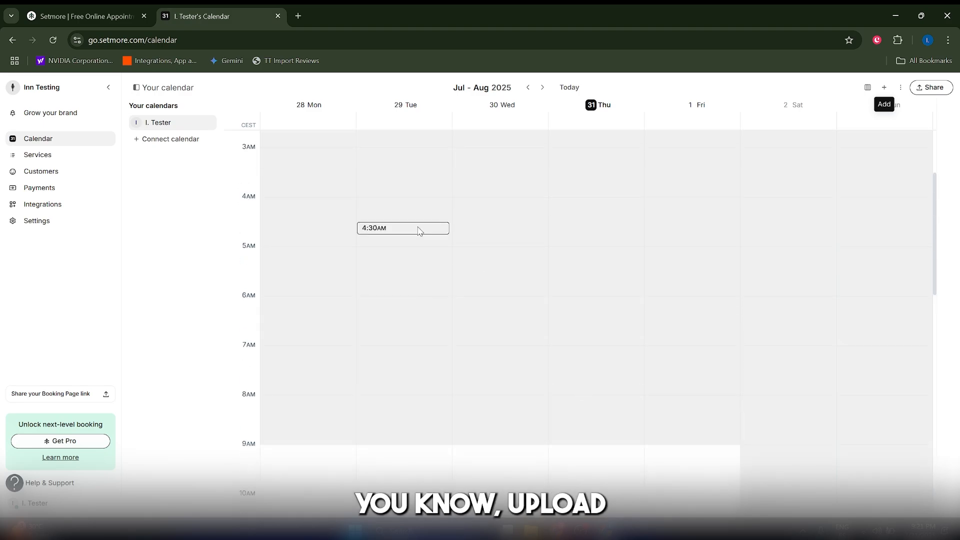
{"action": "scroll", "coordinate": [419, 230], "scroll_direction": "down", "scroll_amount": 12}
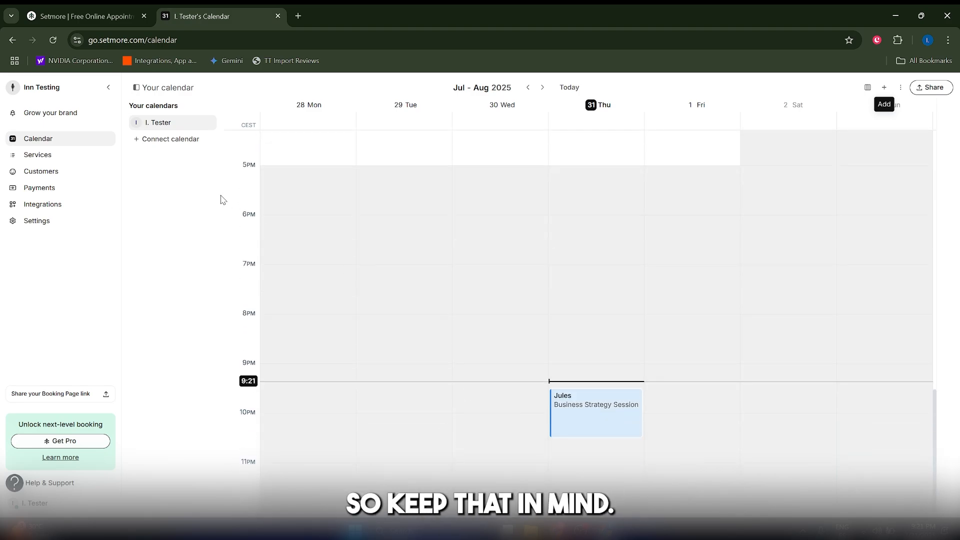
{"action": "scroll", "coordinate": [607, 228], "scroll_direction": "up", "scroll_amount": 10}
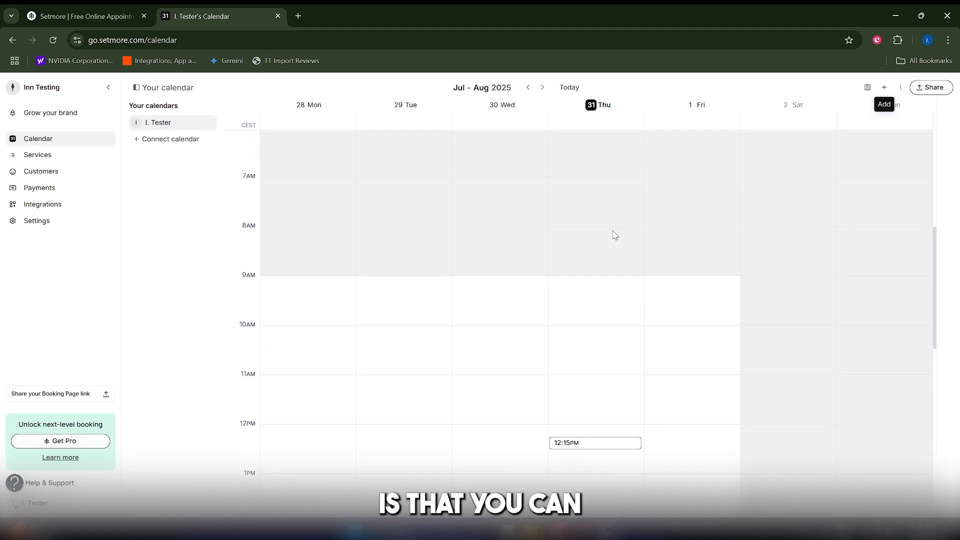
{"action": "scroll", "coordinate": [644, 309], "scroll_direction": "down", "scroll_amount": 5}
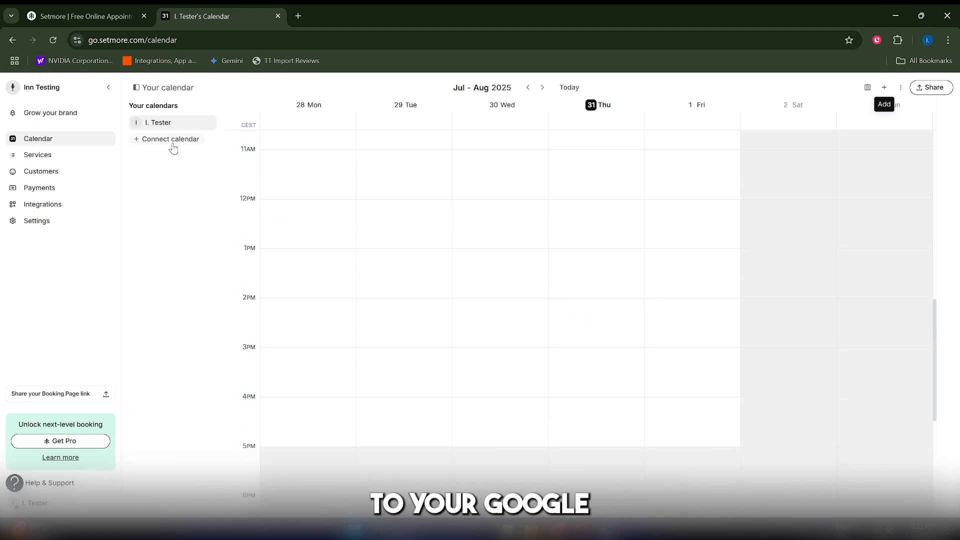
Try to connect a Google calendar, and dismiss the plan upgrade offer.
{"action": "left_click", "coordinate": [158, 143]}
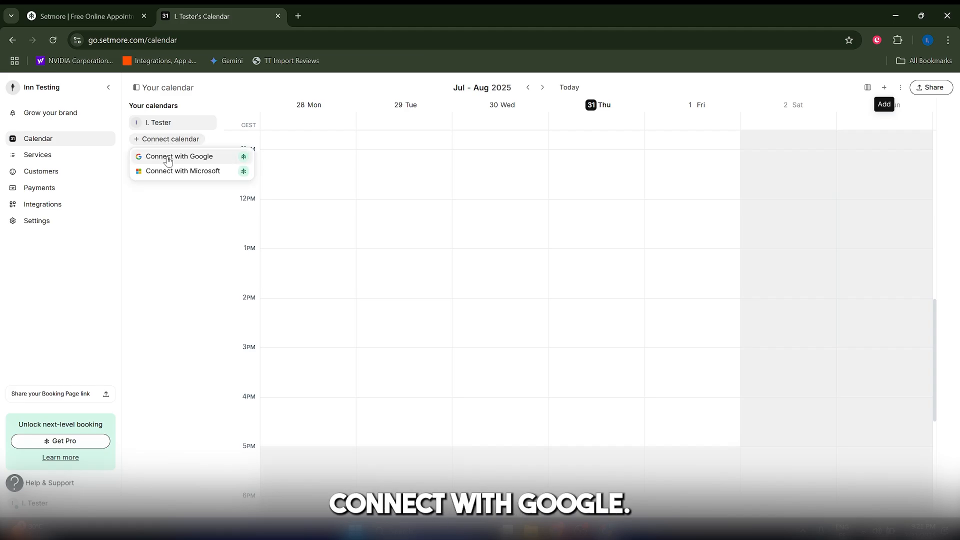
{"action": "left_click", "coordinate": [167, 158]}
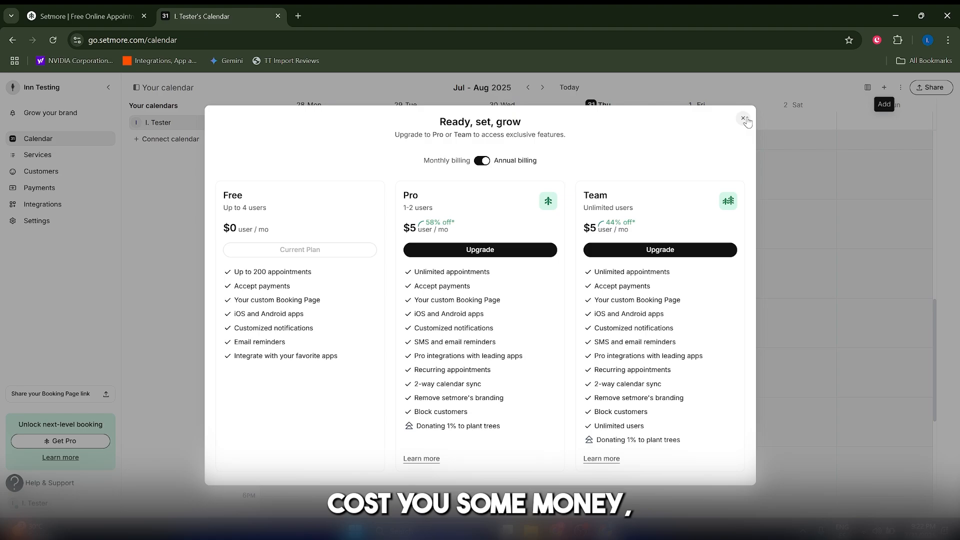
{"action": "left_click", "coordinate": [744, 119]}
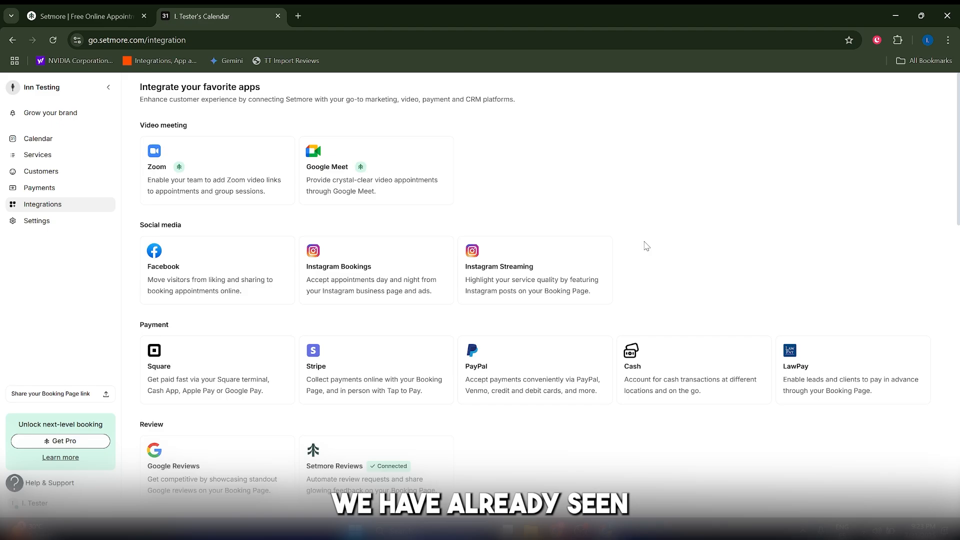
Look through the available app integrations, from video meeting, social media and payment to website booking, CRM, marketing and business apps.
{"action": "scroll", "coordinate": [717, 387], "scroll_direction": "down", "scroll_amount": 3}
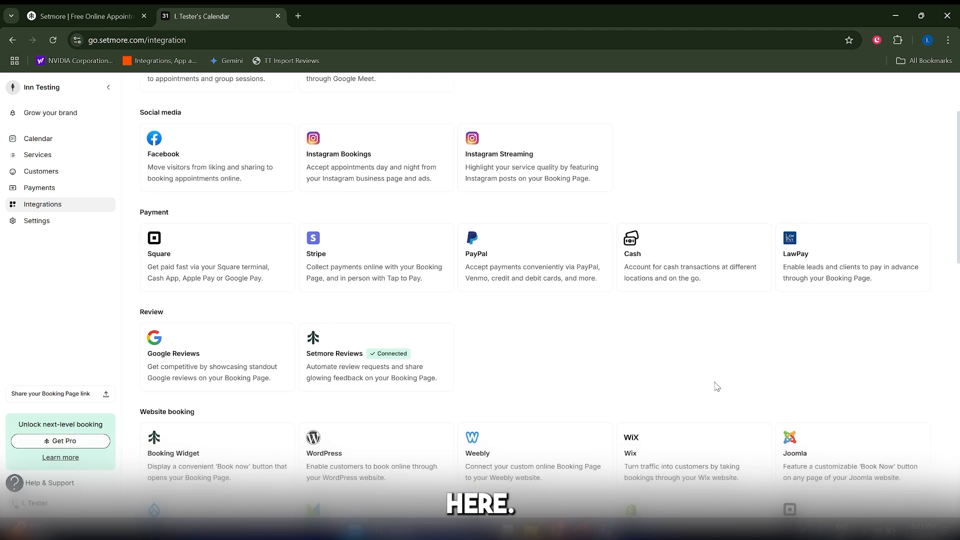
{"action": "scroll", "coordinate": [717, 387], "scroll_direction": "up", "scroll_amount": 3}
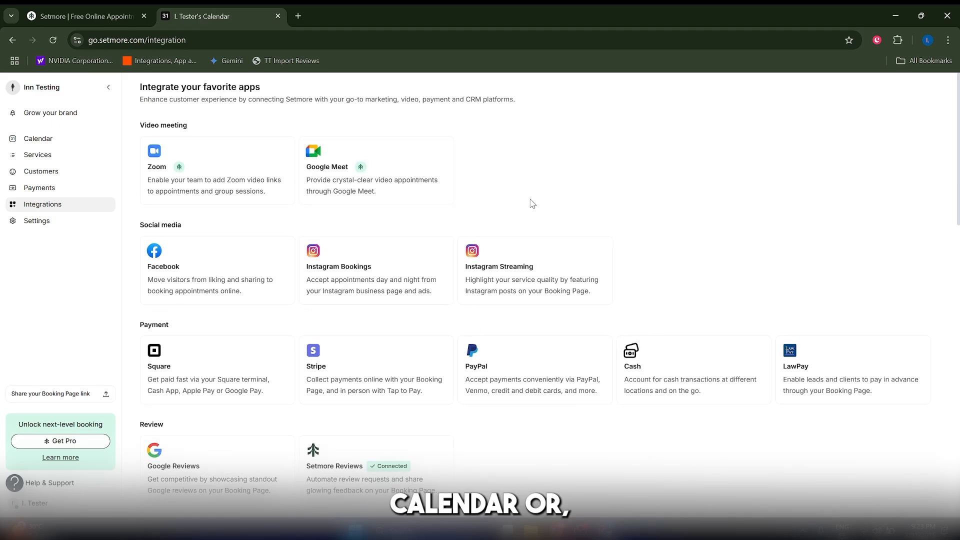
{"action": "scroll", "coordinate": [600, 220], "scroll_direction": "down", "scroll_amount": 5}
{"action": "scroll", "coordinate": [623, 321], "scroll_direction": "up", "scroll_amount": 4}
{"action": "scroll", "coordinate": [622, 375], "scroll_direction": "down", "scroll_amount": 3}
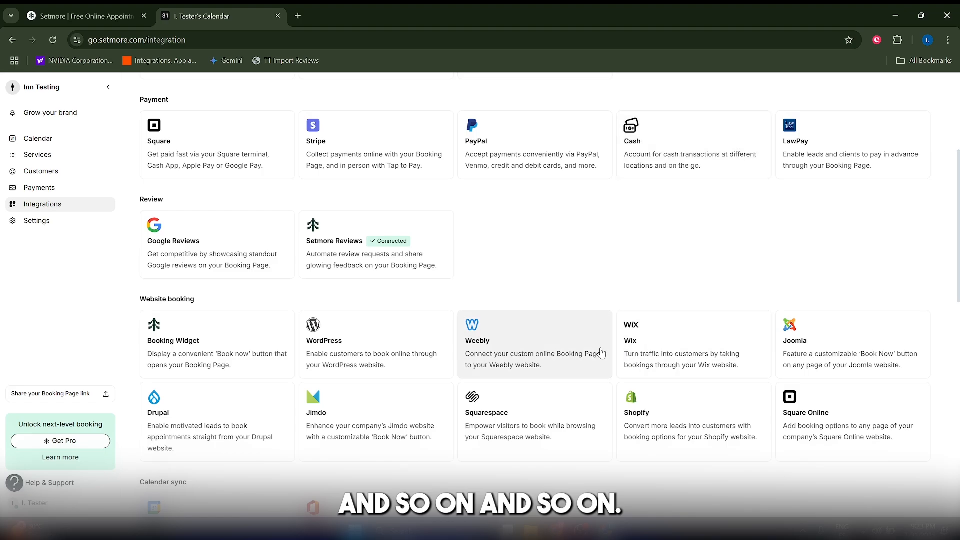
{"action": "scroll", "coordinate": [600, 354], "scroll_direction": "up", "scroll_amount": 4}
{"action": "scroll", "coordinate": [243, 413], "scroll_direction": "up", "scroll_amount": 1}
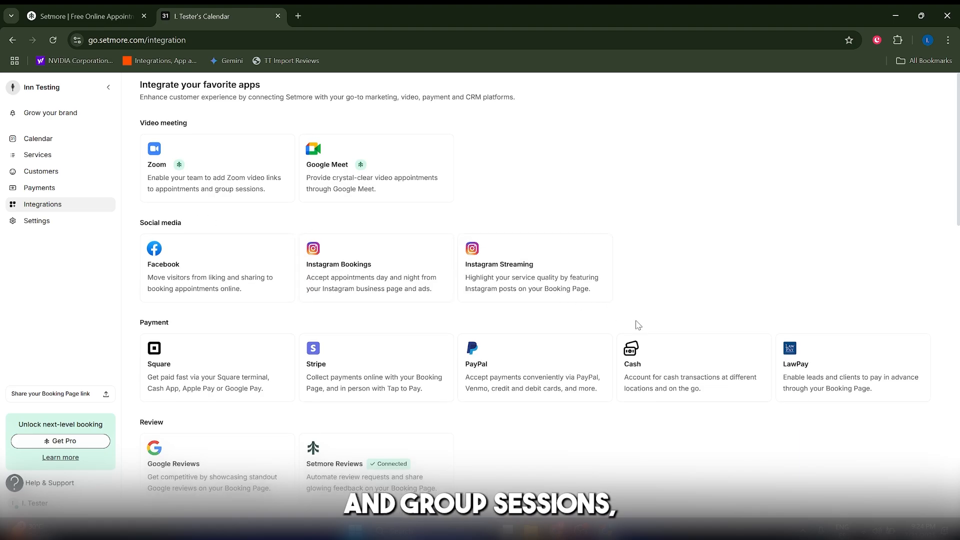
{"action": "scroll", "coordinate": [638, 327], "scroll_direction": "down", "scroll_amount": 10}
{"action": "scroll", "coordinate": [639, 334], "scroll_direction": "up", "scroll_amount": 7}
{"action": "scroll", "coordinate": [639, 343], "scroll_direction": "down", "scroll_amount": 9}
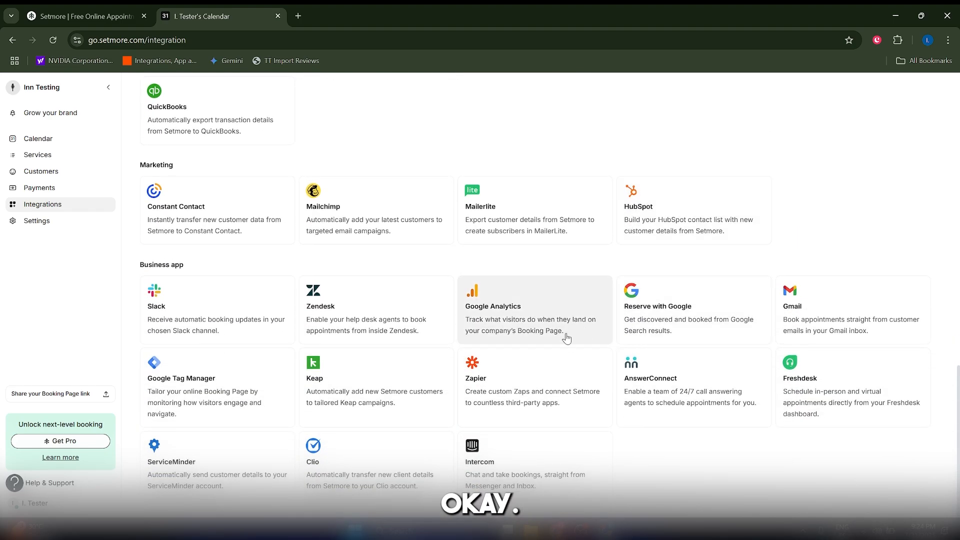
{"action": "scroll", "coordinate": [560, 350], "scroll_direction": "up", "scroll_amount": 1}
{"action": "scroll", "coordinate": [548, 361], "scroll_direction": "up", "scroll_amount": 1}
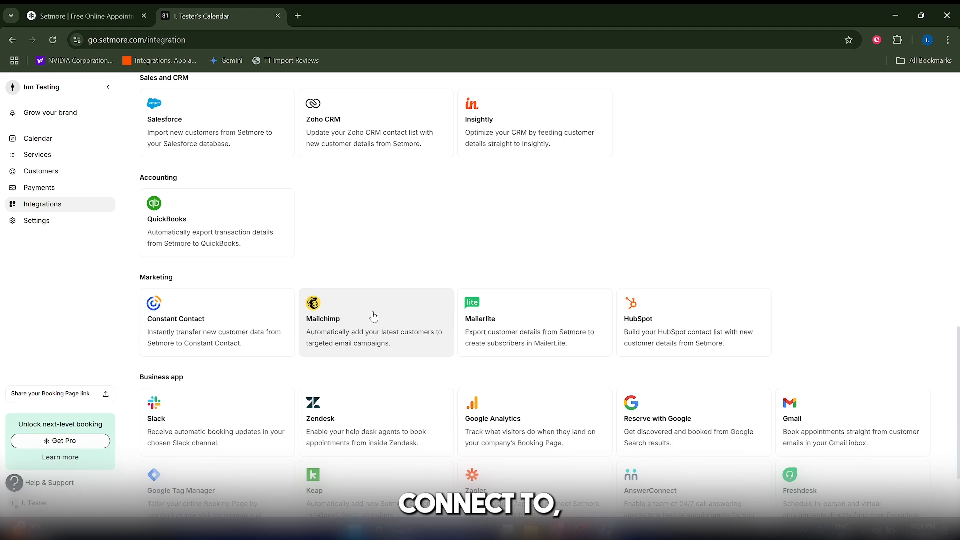
{"action": "scroll", "coordinate": [365, 314], "scroll_direction": "down", "scroll_amount": 2}
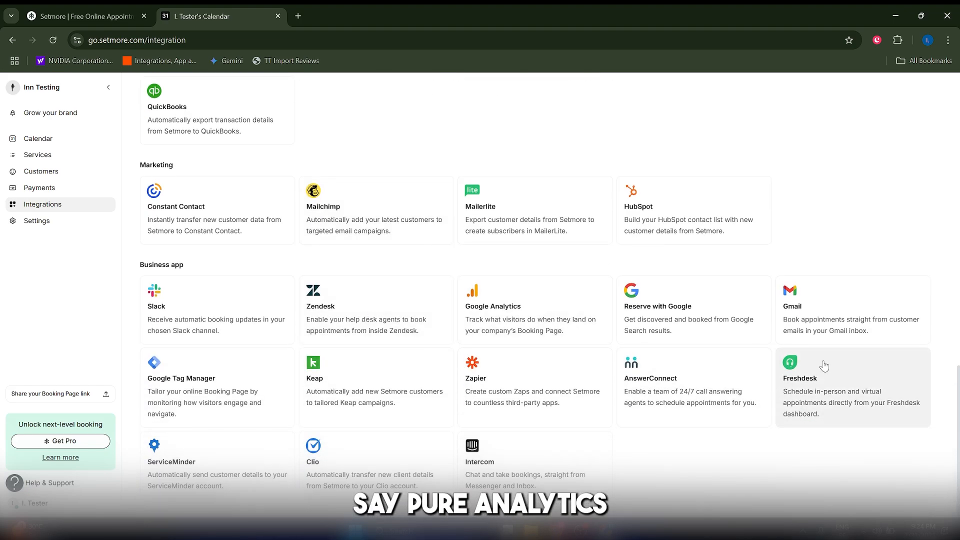
{"action": "scroll", "coordinate": [824, 366], "scroll_direction": "up", "scroll_amount": 7}
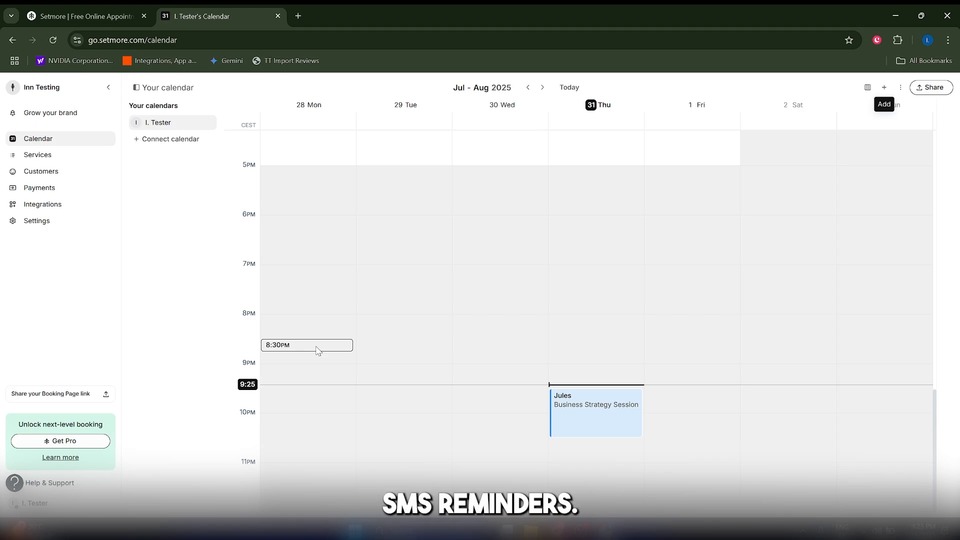
{"action": "scroll", "coordinate": [440, 215], "scroll_direction": "up", "scroll_amount": 15}
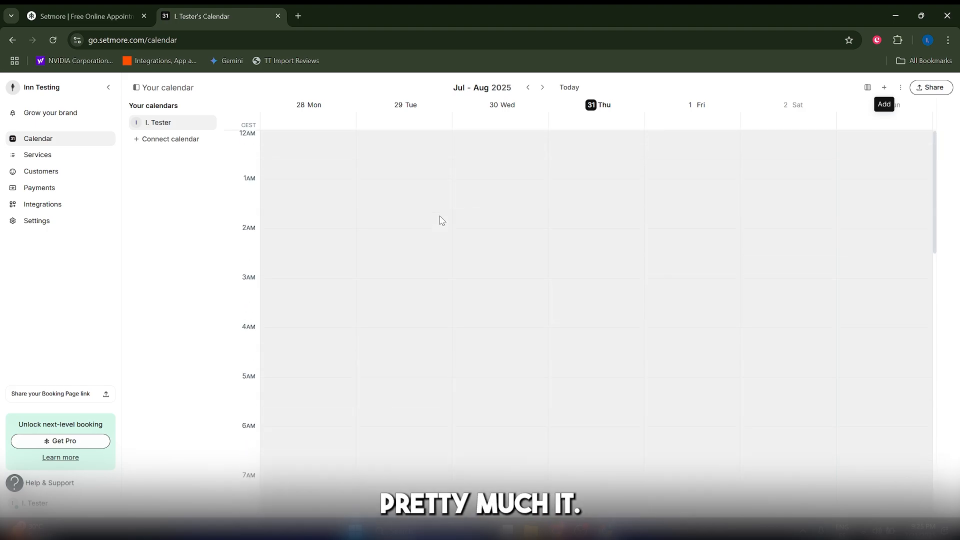